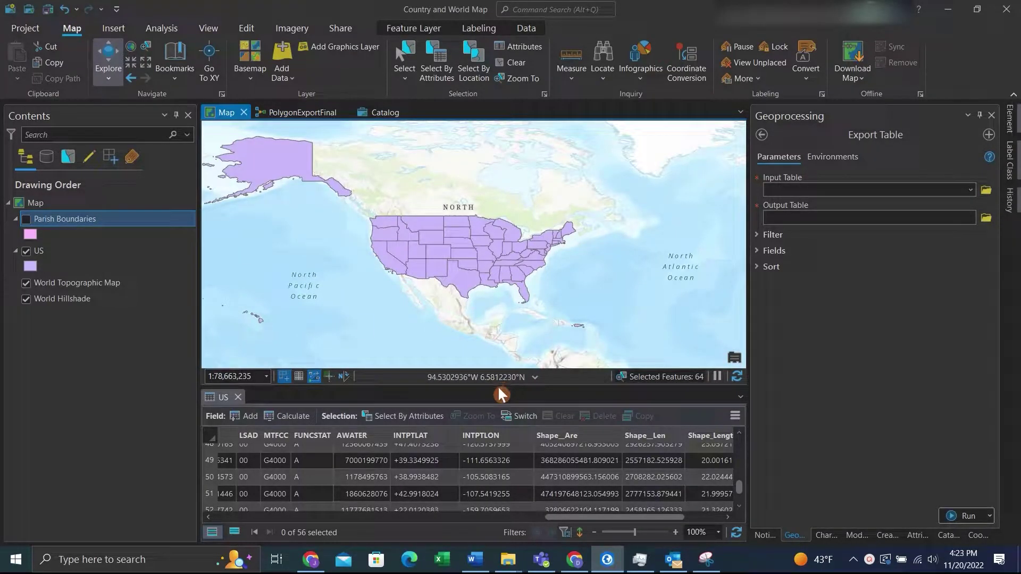
Step: Enlarge the US attribute table and select the Illinois record
left_click_drag(501, 395, 501, 351)
scroll(462, 290, "up", 4)
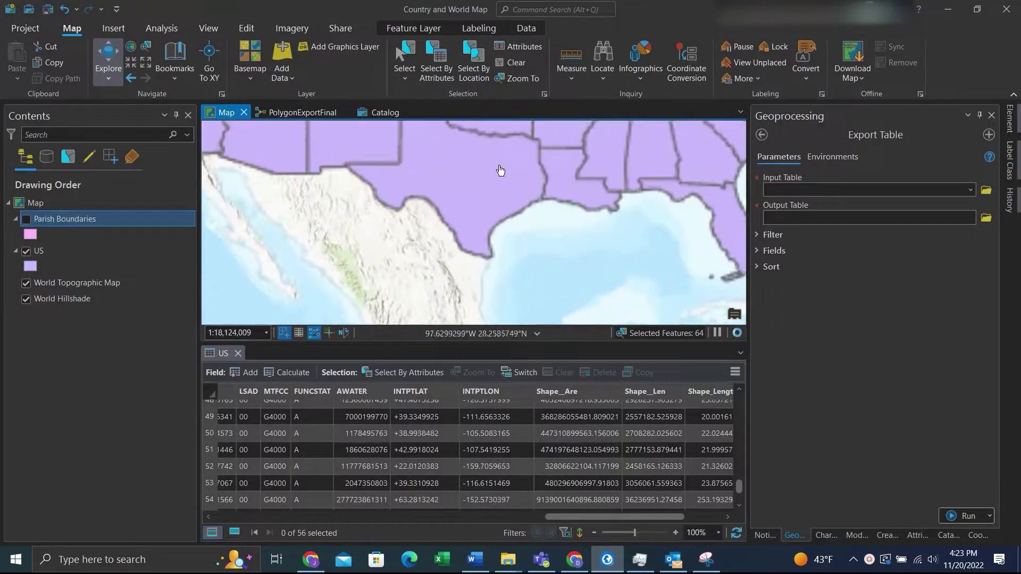
scroll(473, 255, "down", 4)
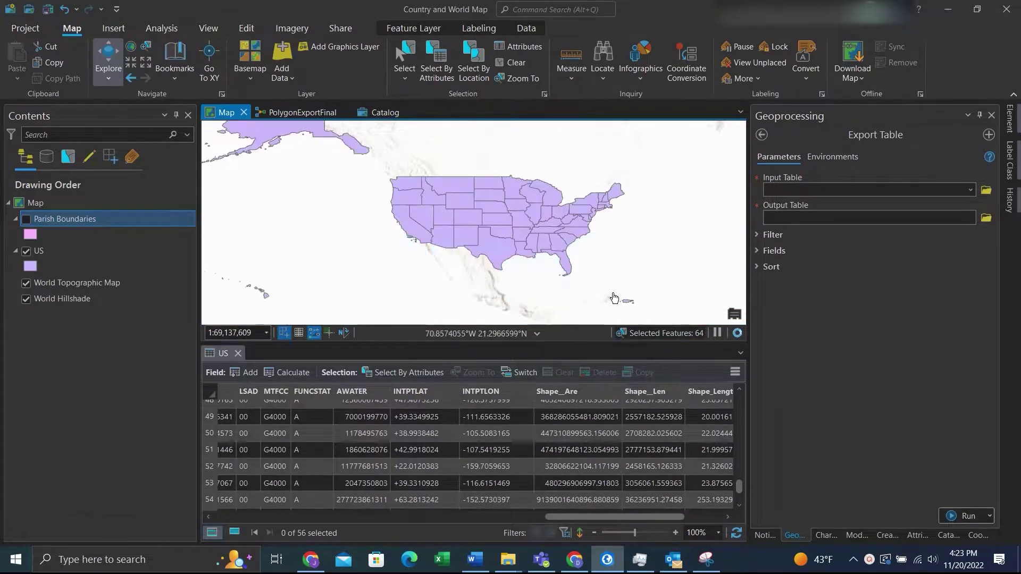
scroll(412, 457, "up", 6)
scroll(415, 457, "up", 10)
left_click(208, 408)
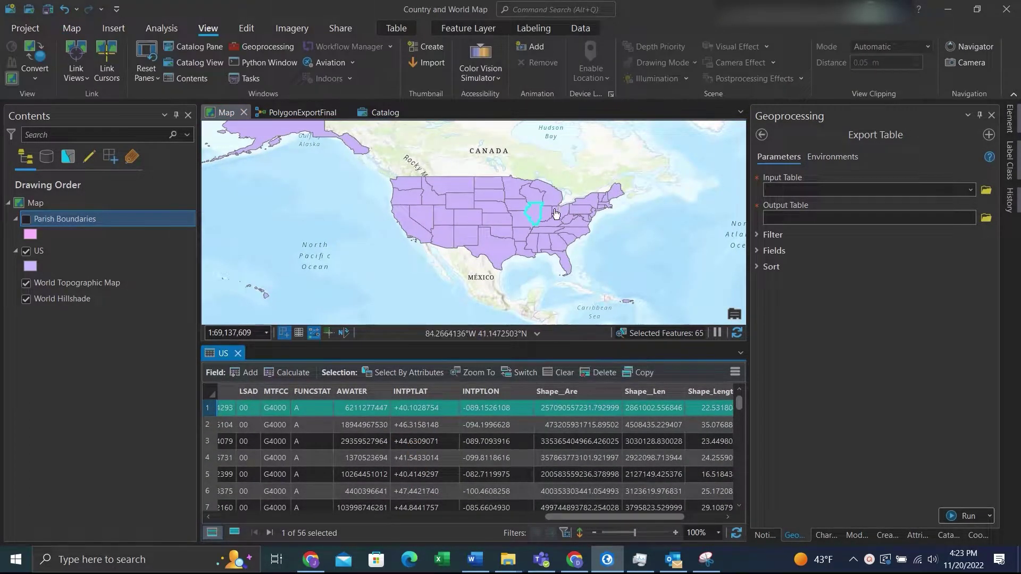
Step: Preview the Export Features dialog for the US layer, then close it without running
right_click(109, 257)
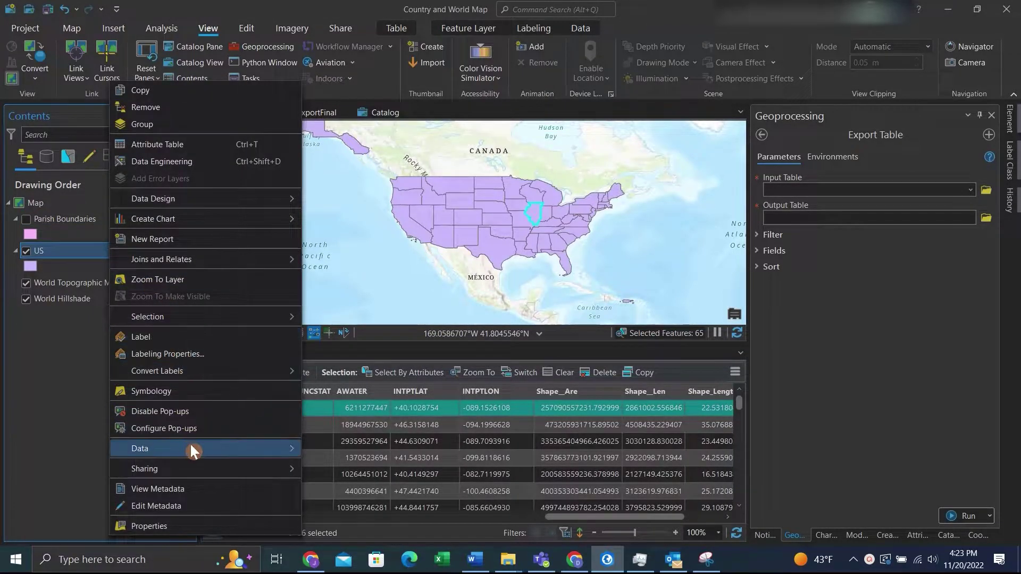
mouse_move(191, 447)
left_click(338, 449)
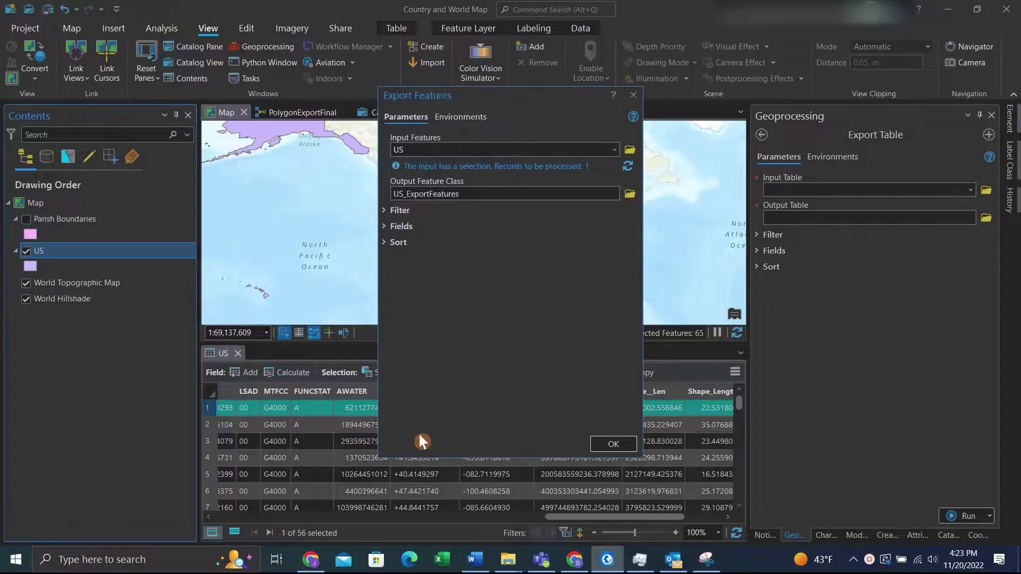
left_click(634, 96)
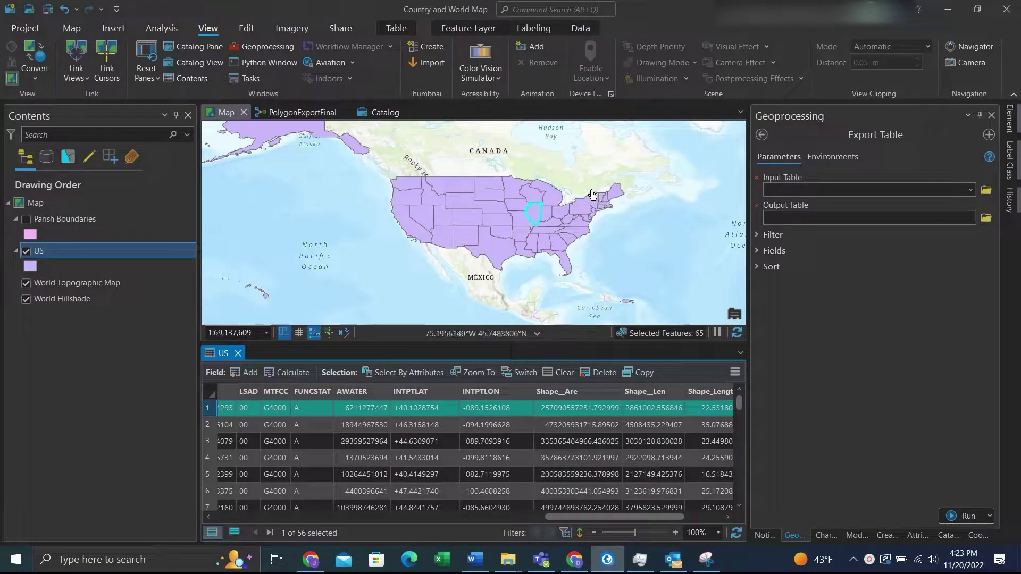
Step: Clear the Illinois selection and create Model8 in ModelBuilder, docked beside the Map view
left_click(71, 28)
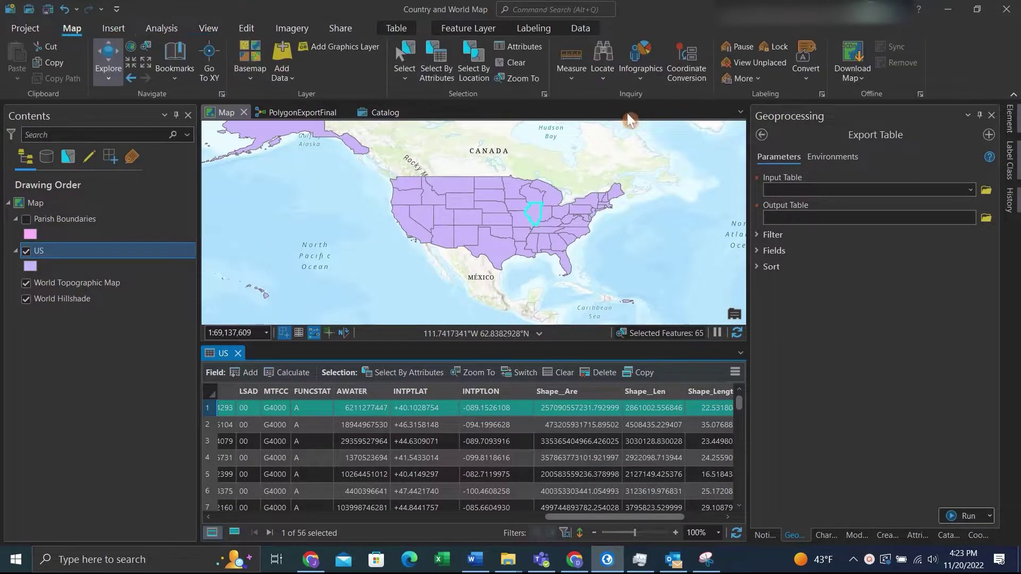
left_click(516, 64)
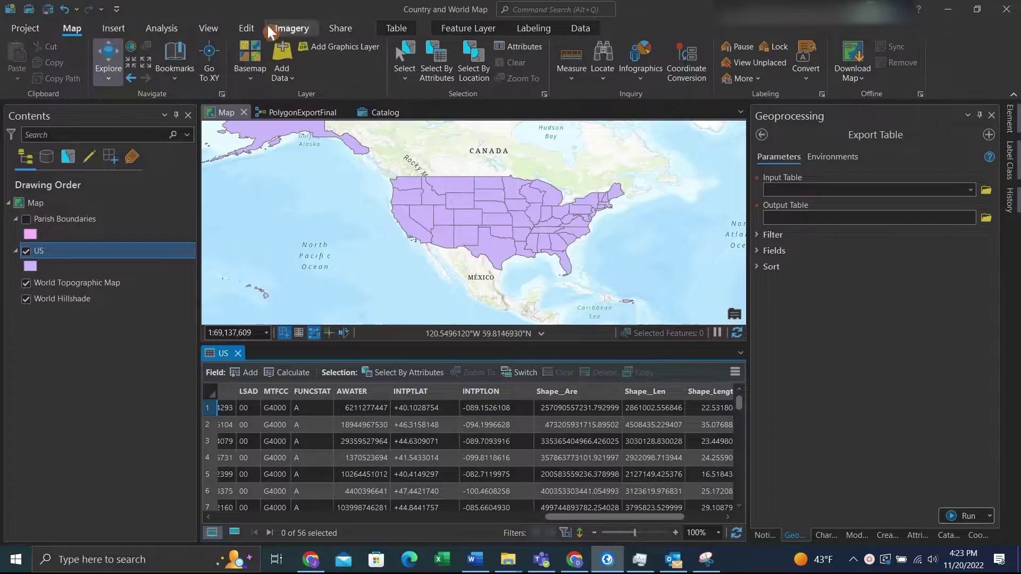
left_click(155, 27)
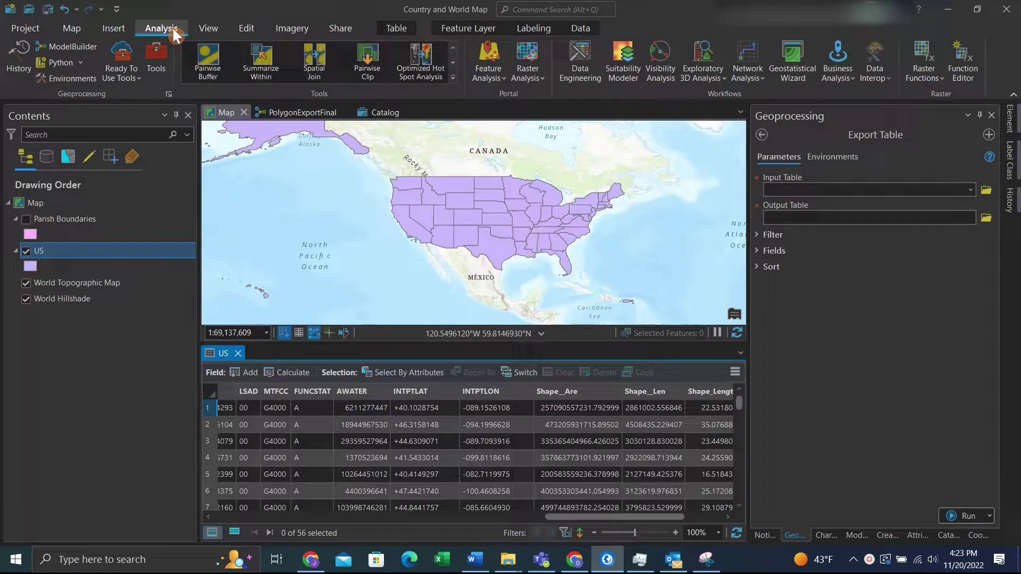
left_click(76, 47)
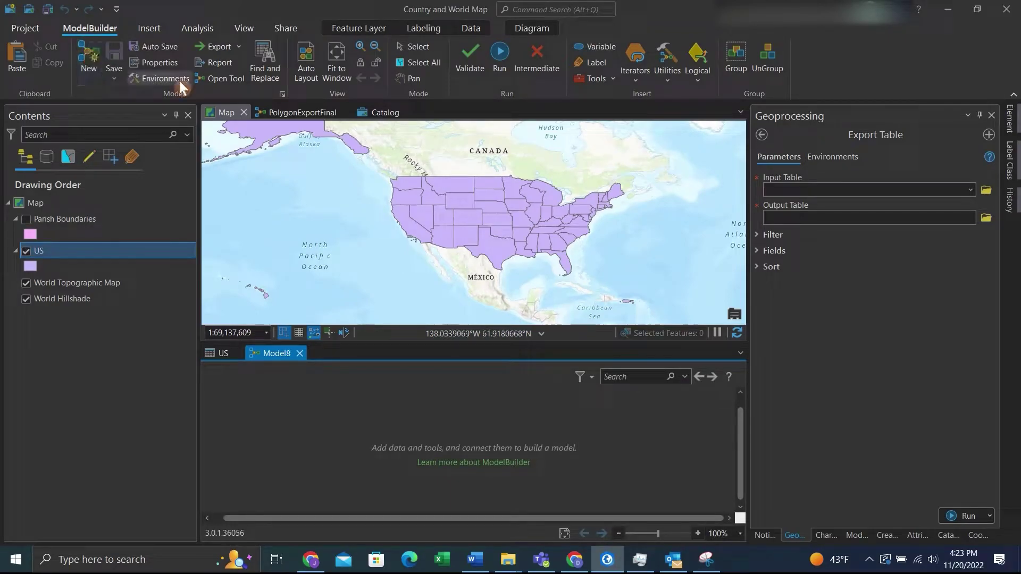
left_click_drag(281, 355, 438, 114)
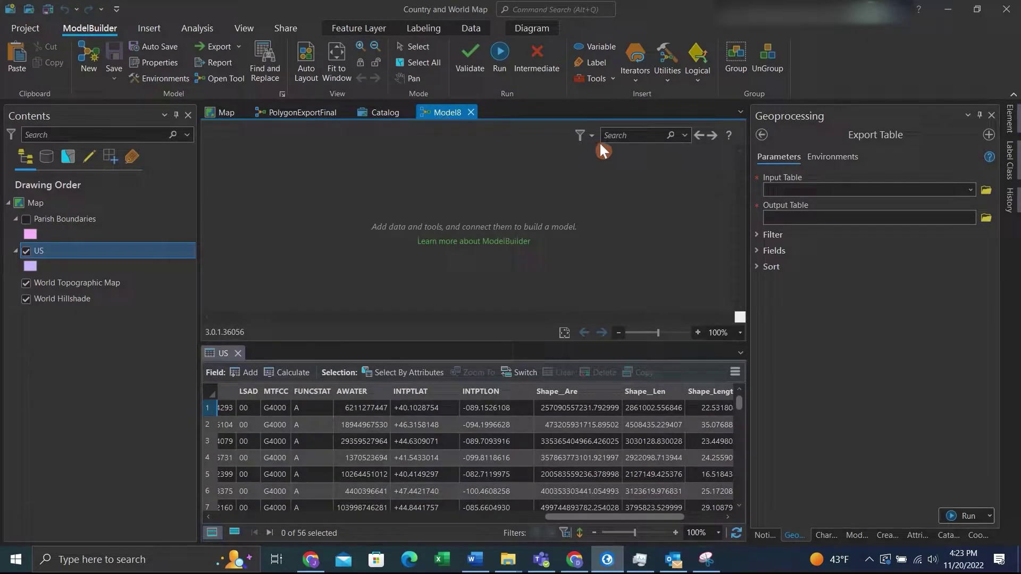
Step: Drop the US layer and an Iterate Feature Selection iterator onto Model8's canvas, then arrange them
left_click_drag(101, 259, 261, 217)
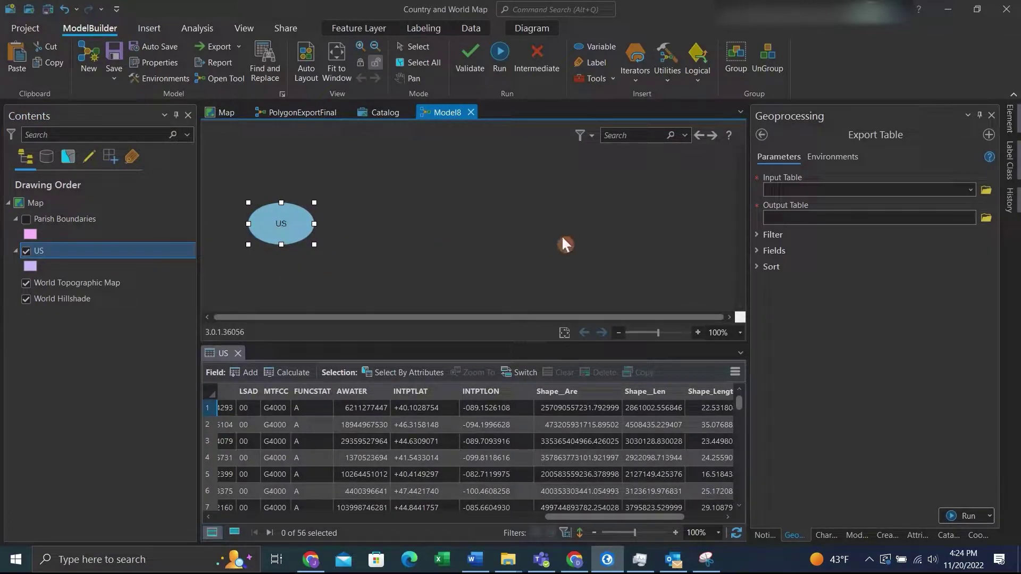
left_click(634, 78)
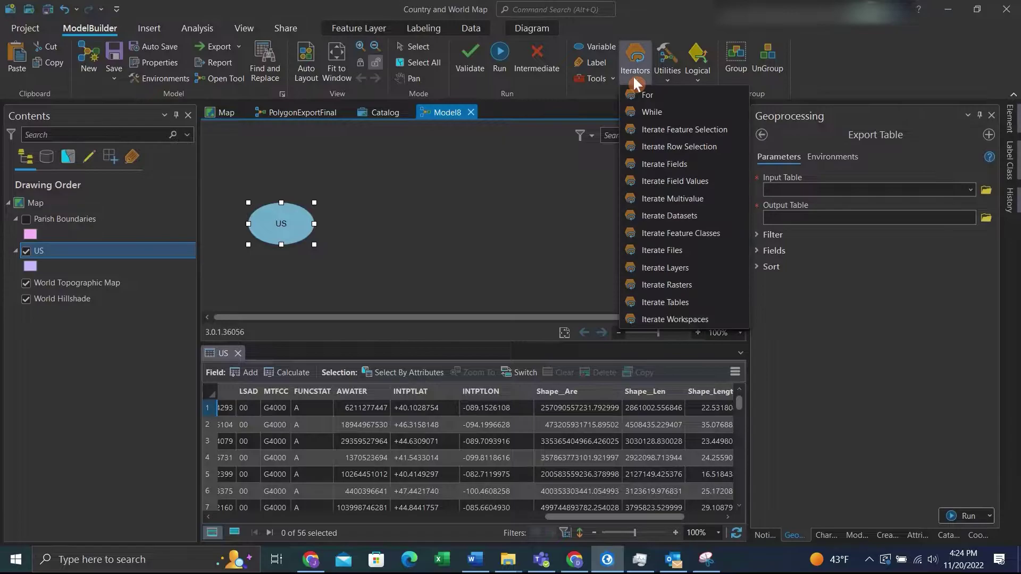
left_click(668, 128)
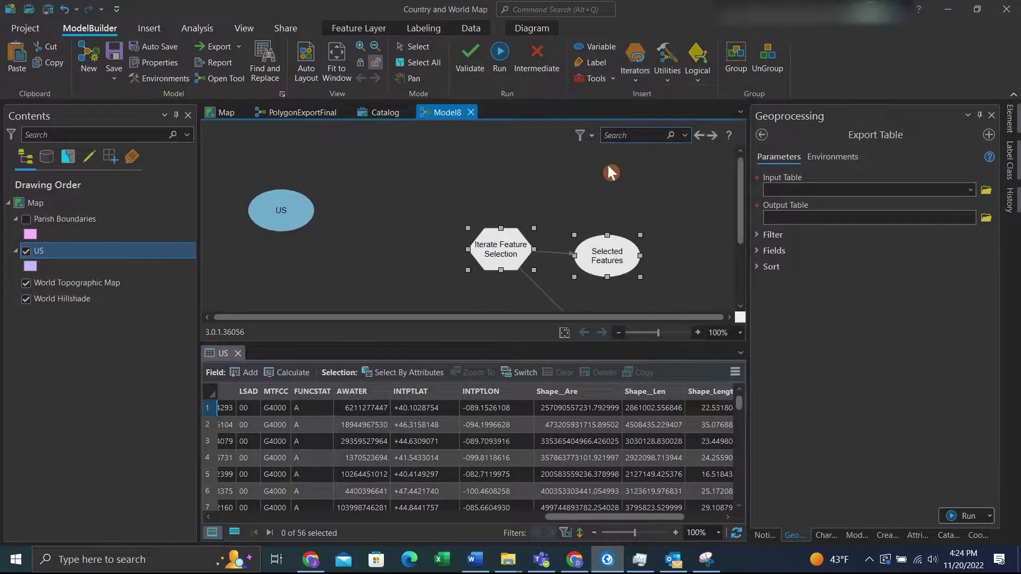
left_click_drag(496, 250, 407, 213)
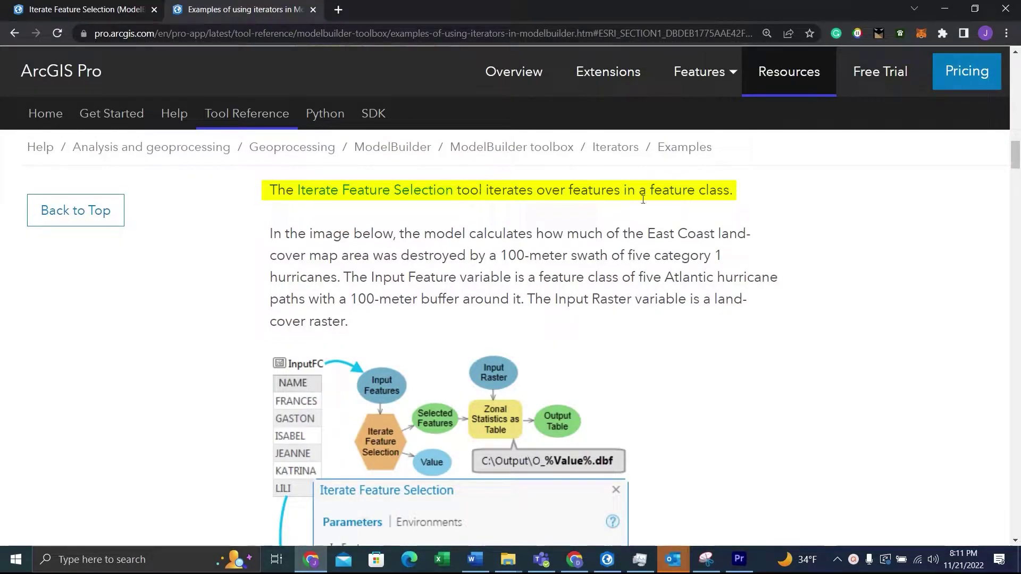
Step: Scroll the iterator help page down to the example Iterate Feature Selection dialog
left_click(771, 209)
scroll(772, 209, "down", 3)
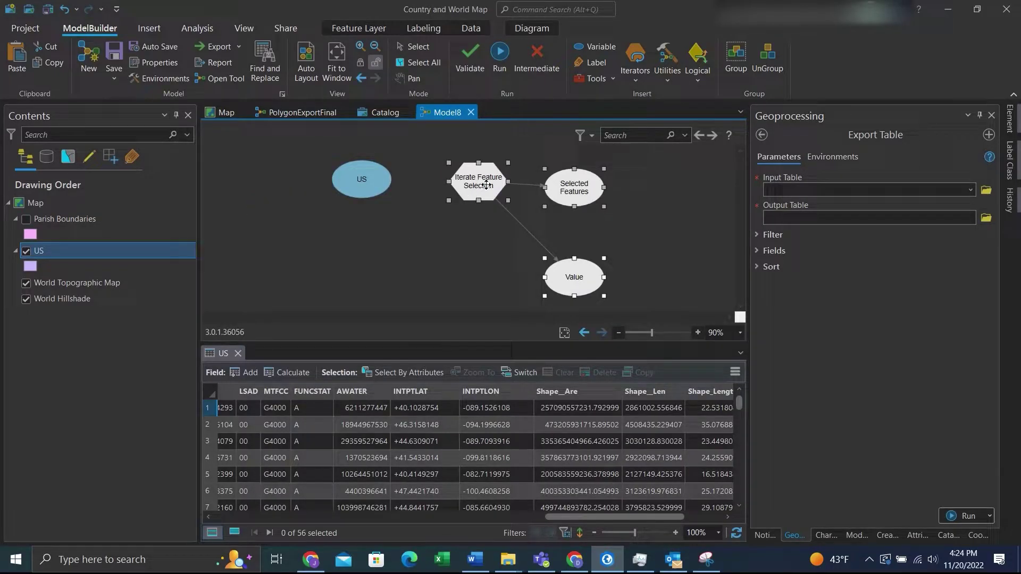
Step: Connect US as the iterator's In Features and set Group By Fields to NAME
left_click_drag(486, 185, 457, 180)
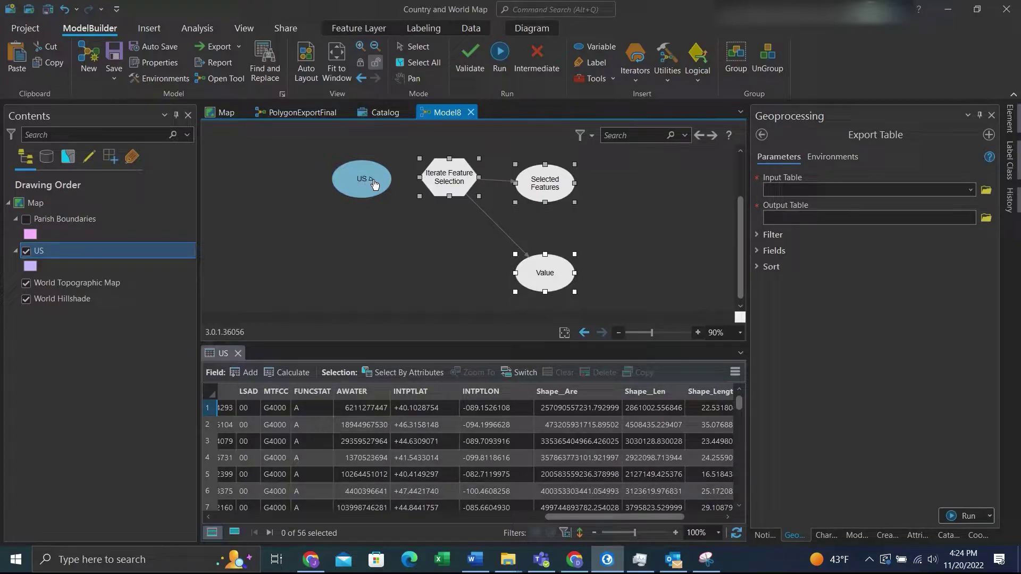
left_click_drag(374, 184, 435, 184)
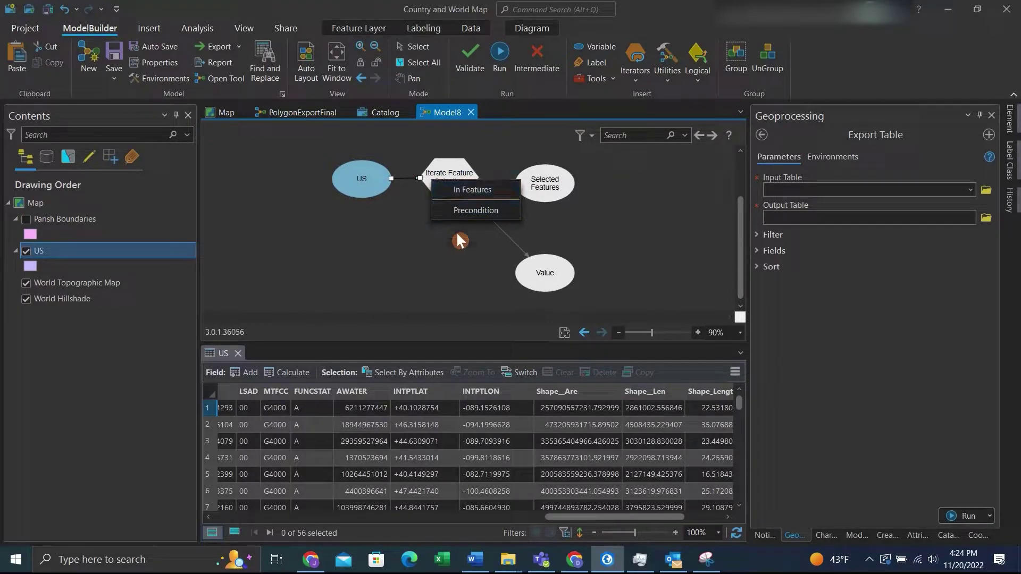
left_click(471, 190)
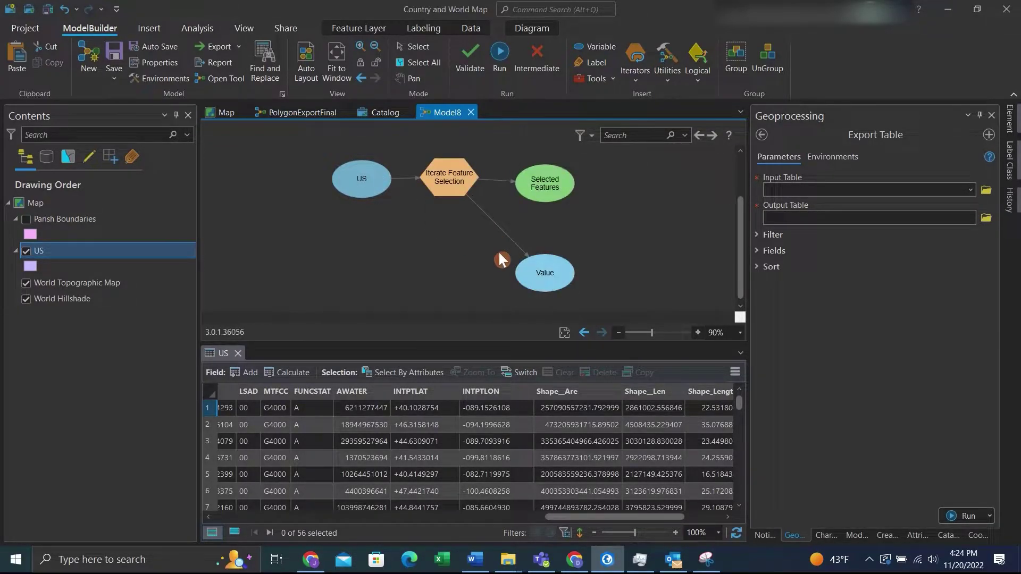
double_click(438, 182)
left_click(598, 262)
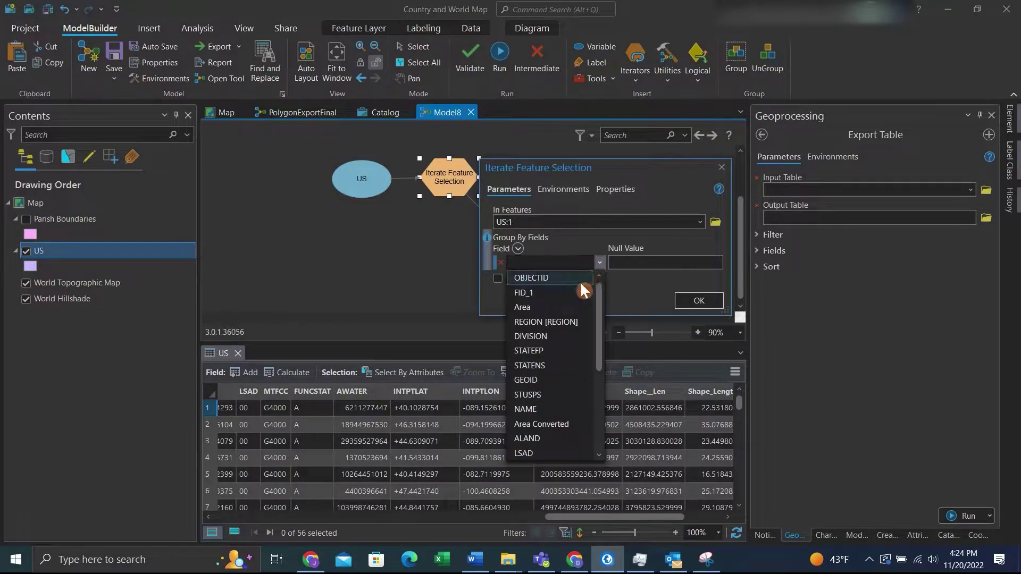
scroll(577, 325, "down", 1)
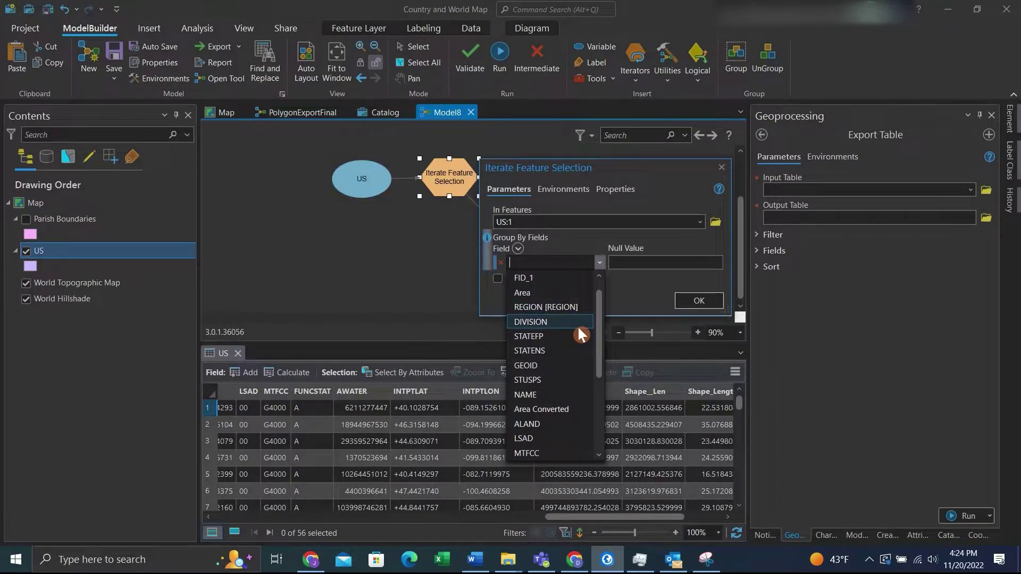
left_click(573, 394)
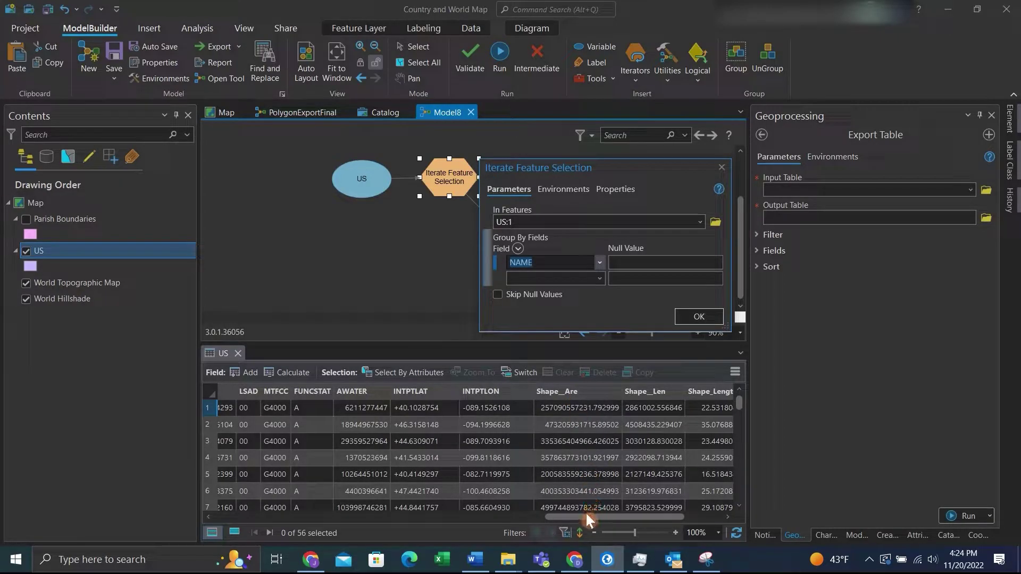
left_click_drag(585, 514, 328, 527)
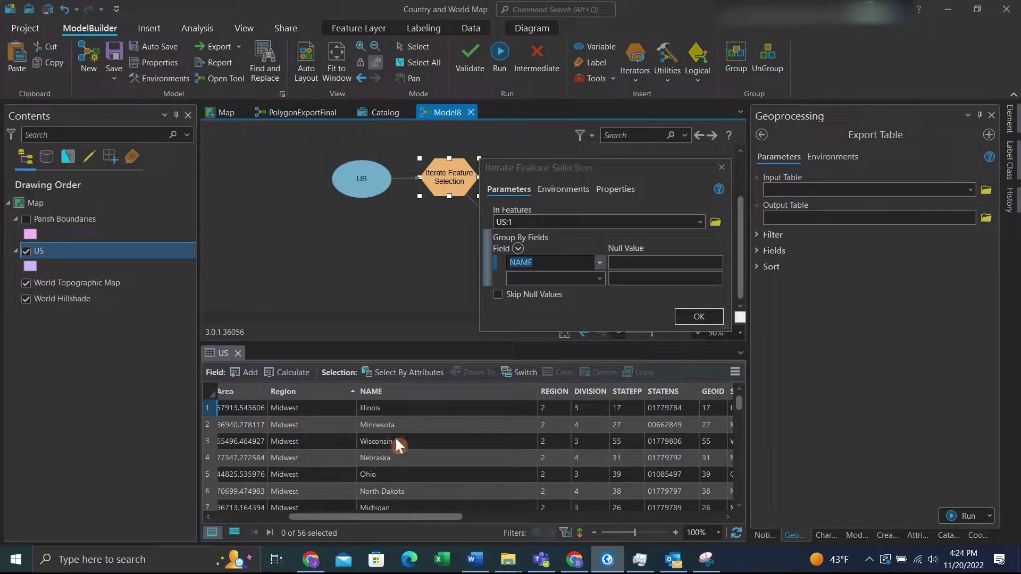
Step: Confirm the NAME grouping and search Geoprocessing for 'export features'
left_click(417, 391)
left_click(417, 392)
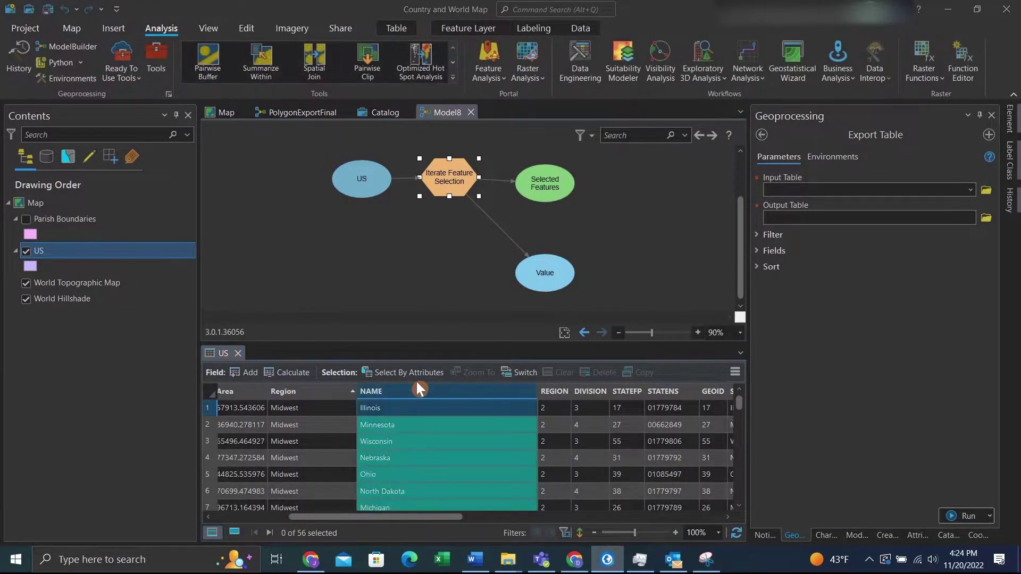
left_click(614, 254)
left_click(200, 28)
left_click(152, 53)
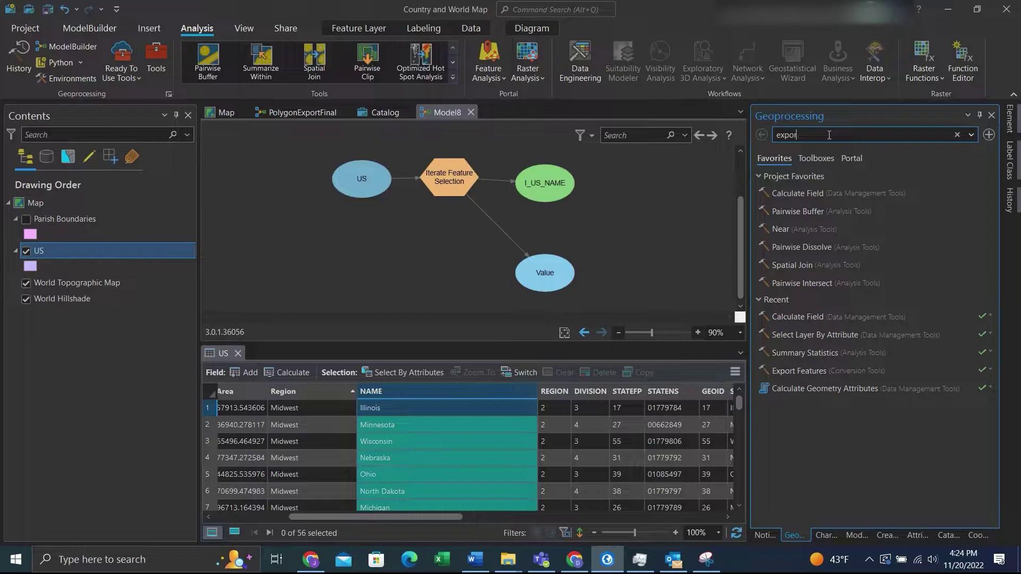
key("BackSpace")
key("BackSpace")
key("BackSpace")
key("BackSpace")
type("xport features")
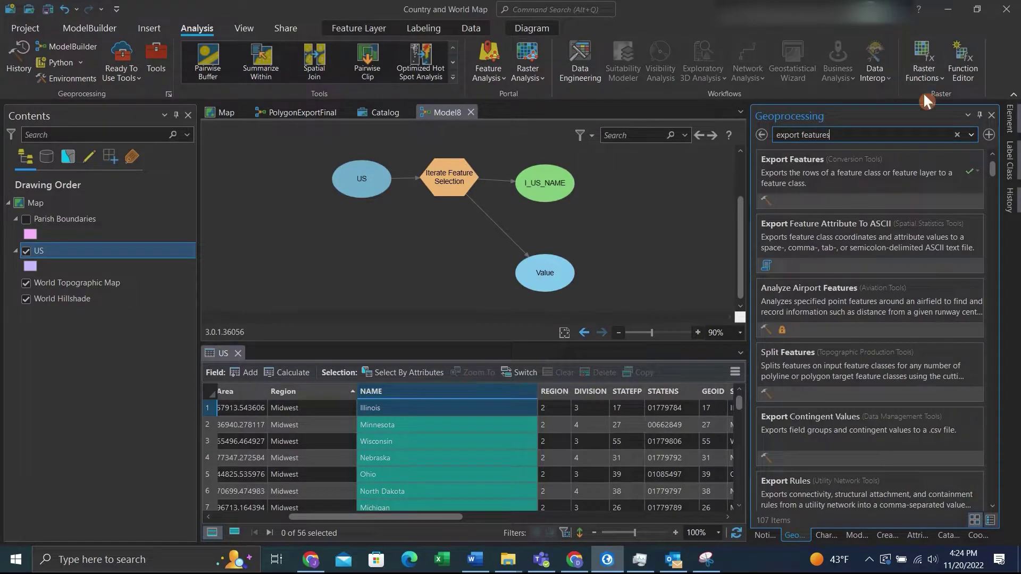
Step: Place Export Features in the model and connect I_US_NAME as its Input Features
left_click_drag(879, 181, 563, 183)
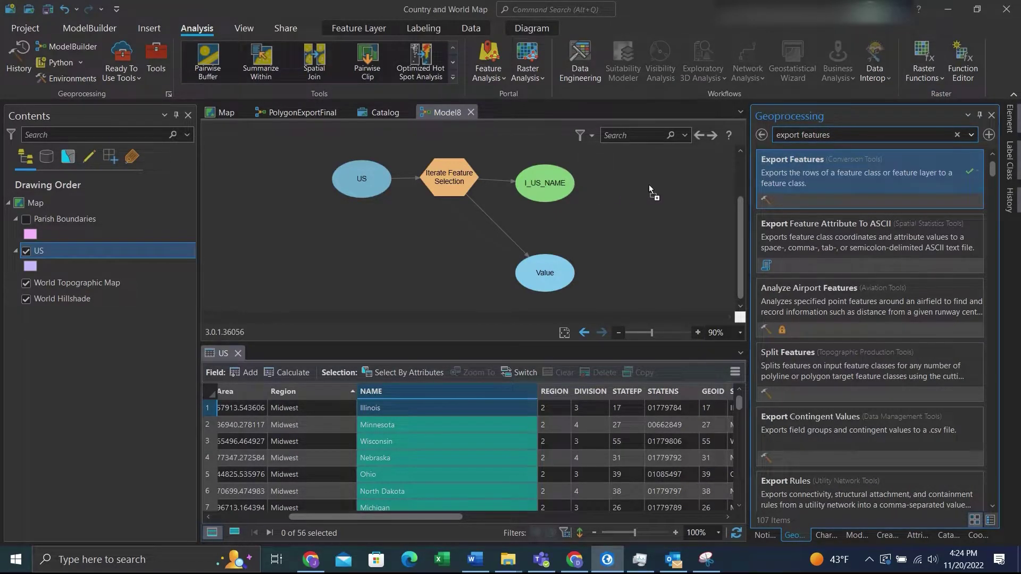
left_click_drag(649, 184, 649, 184)
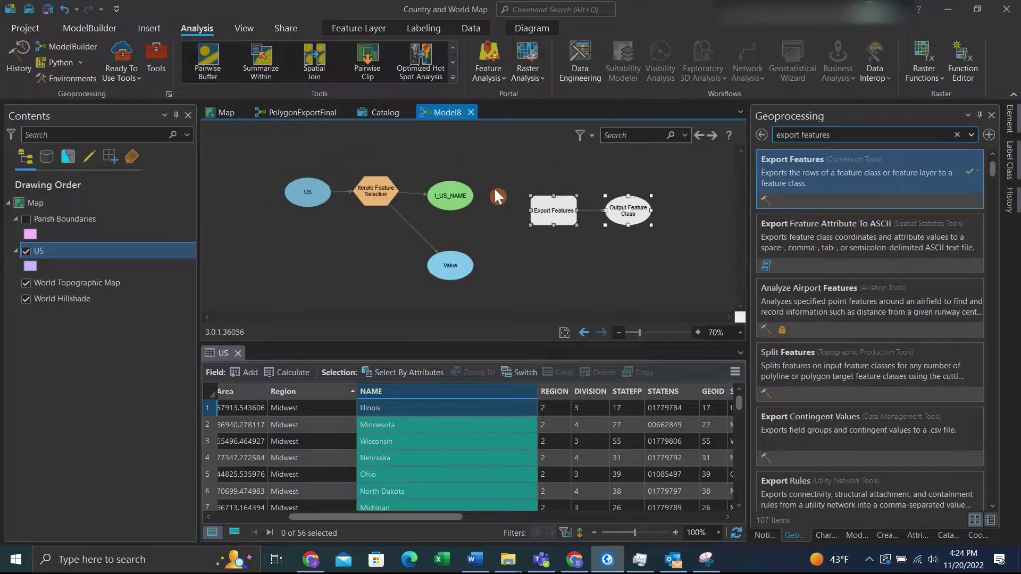
left_click_drag(549, 208, 551, 191)
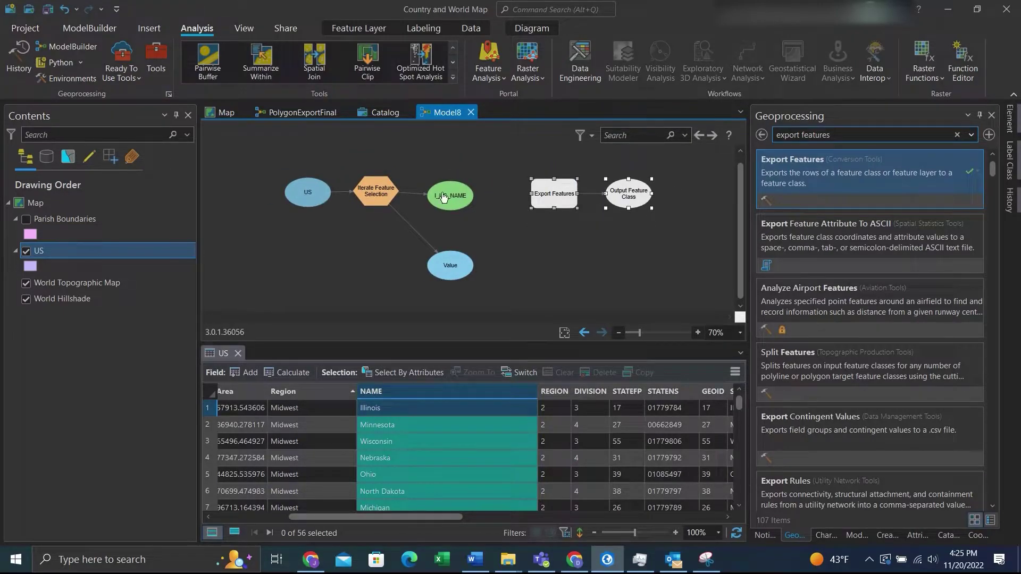
scroll(435, 199, "up", 2)
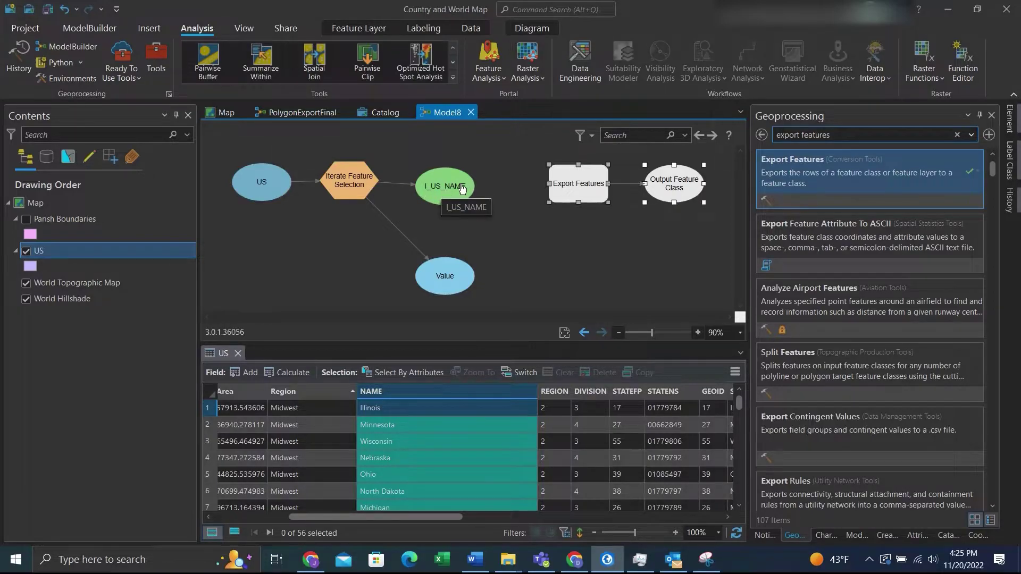
left_click_drag(466, 184, 546, 203)
left_click(617, 212)
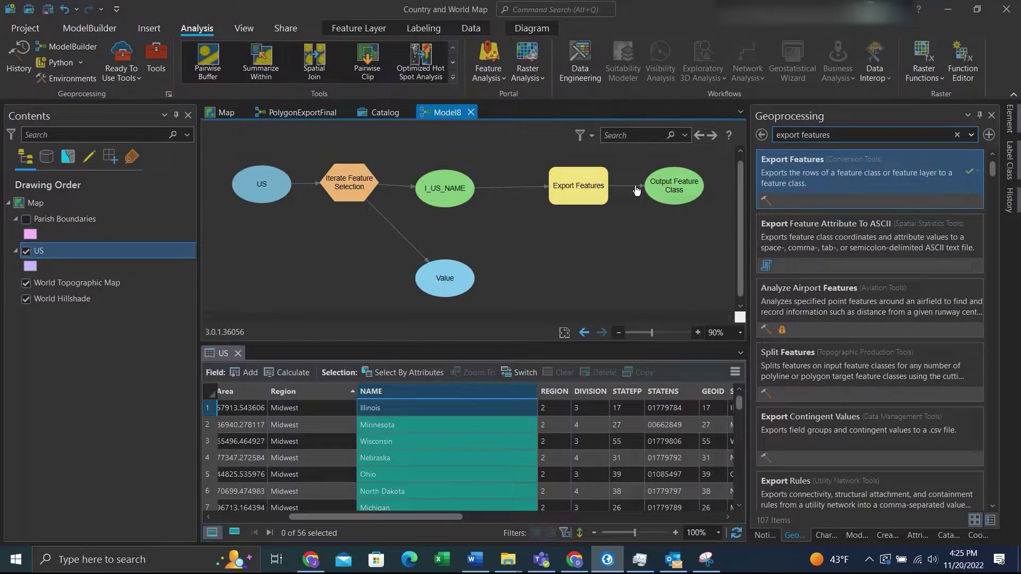
Step: Browse for the Export Features output location and create a new folder named 'States'
double_click(595, 190)
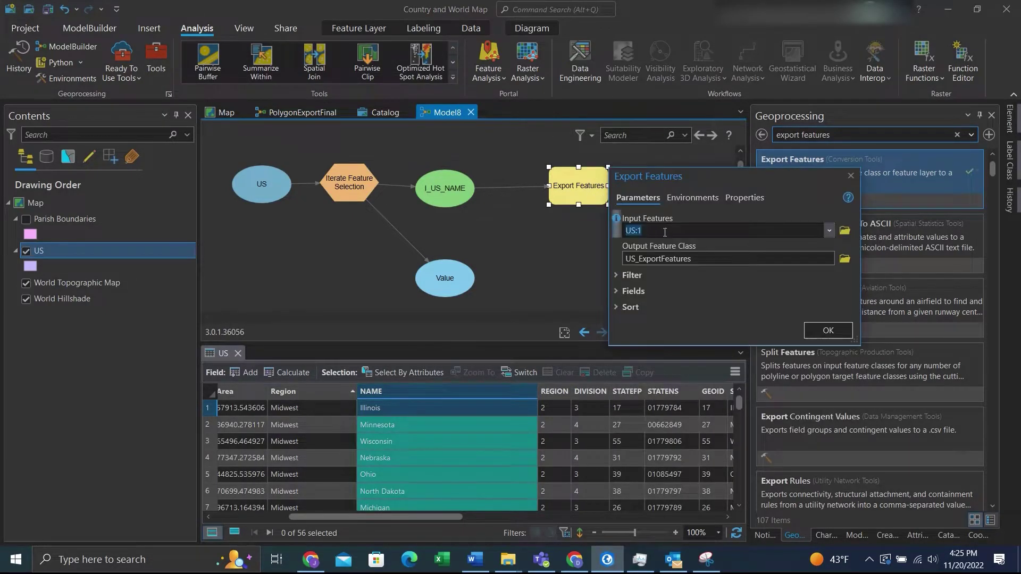
left_click(685, 261)
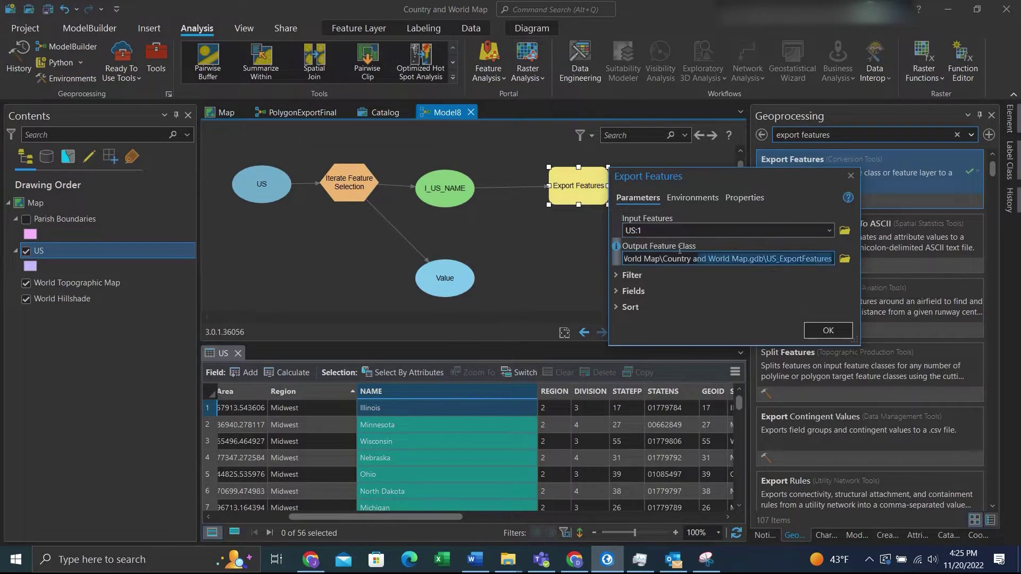
left_click(843, 258)
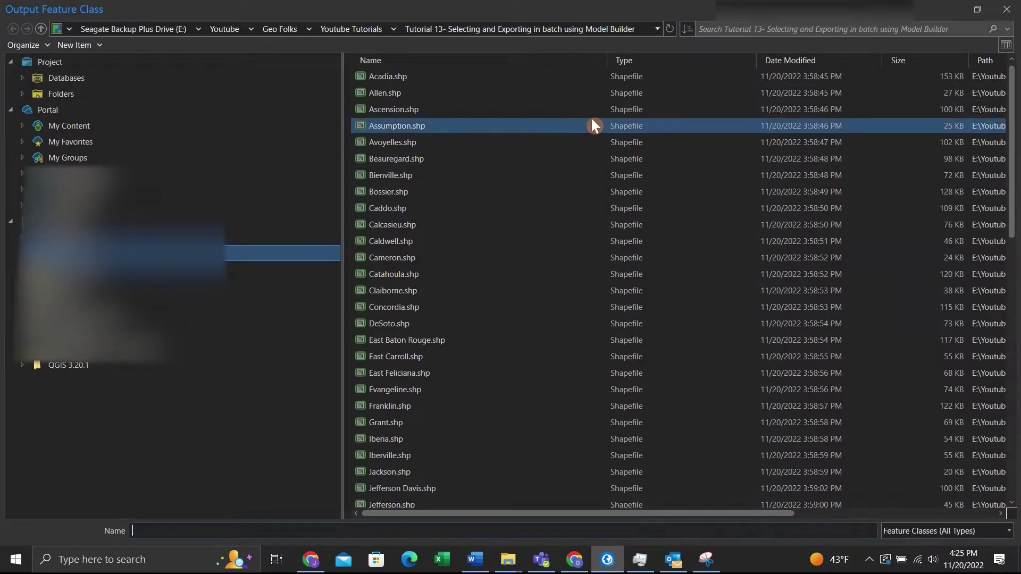
scroll(681, 128, "down", 9)
scroll(671, 150, "down", 4)
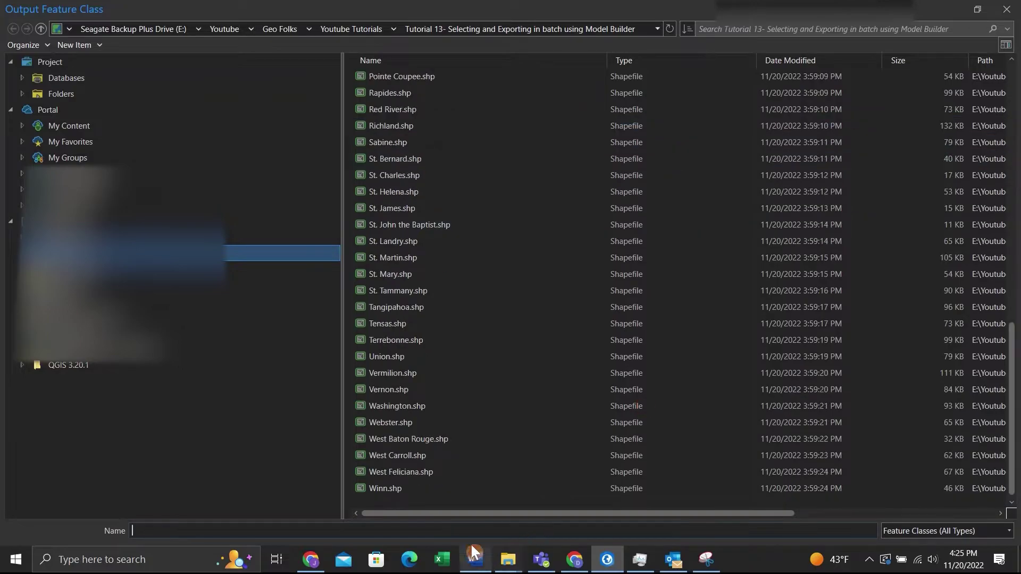
right_click(437, 504)
left_click(479, 431)
type("States")
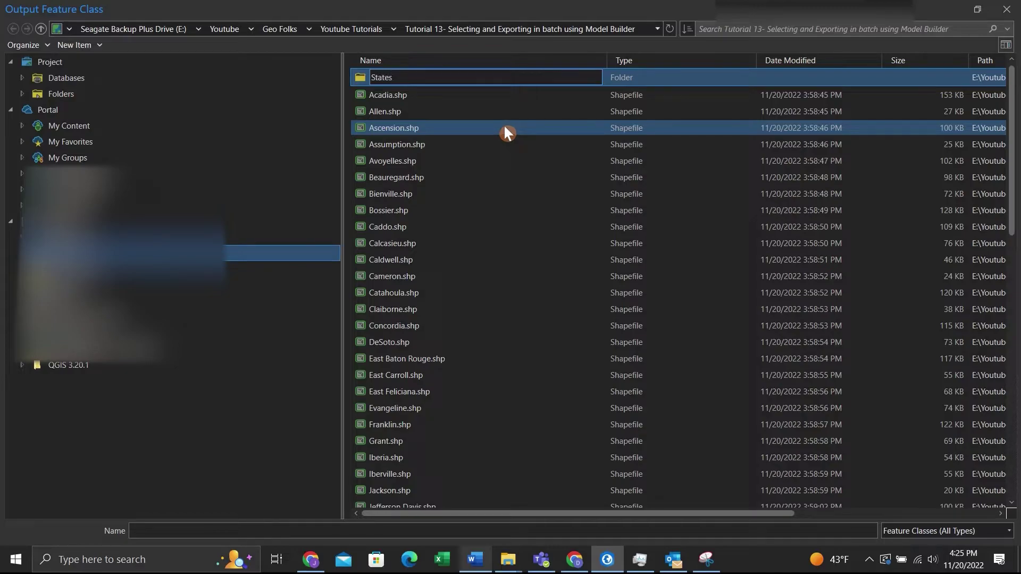
Step: Open the States folder and enter %Value% as the output file name
double_click(646, 78)
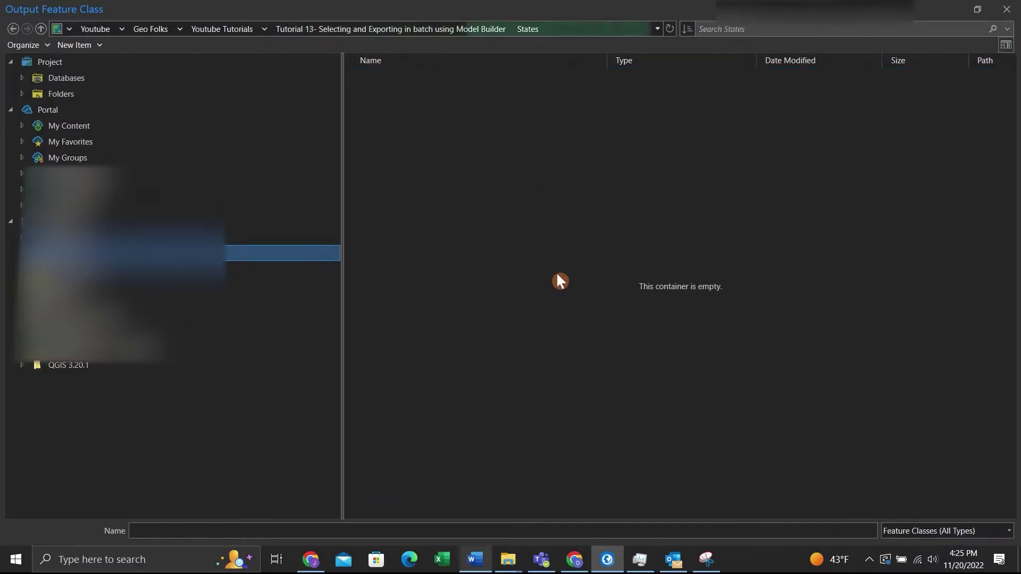
left_click(345, 531)
type("%Value%.shp")
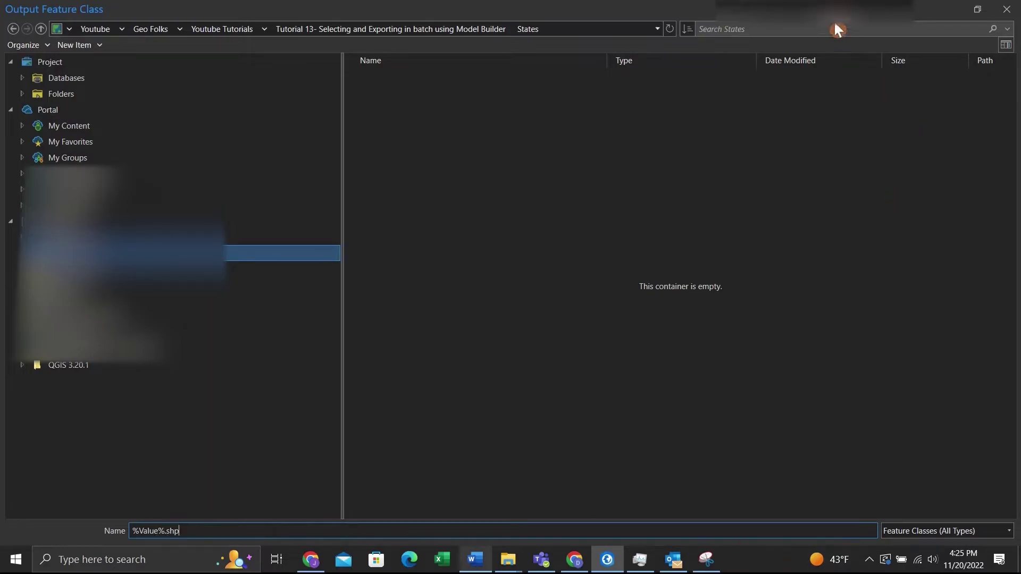
left_click_drag(835, 22, 758, 34)
Step: Save the %Value%.shp output, then validate and run Model8 with Close on completion checked
left_click(846, 225)
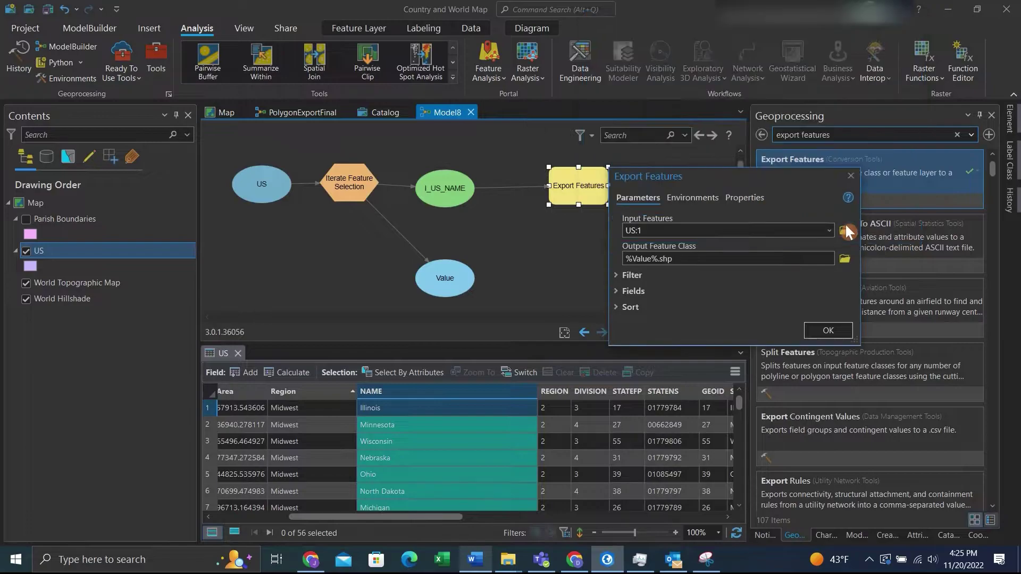
left_click(832, 327)
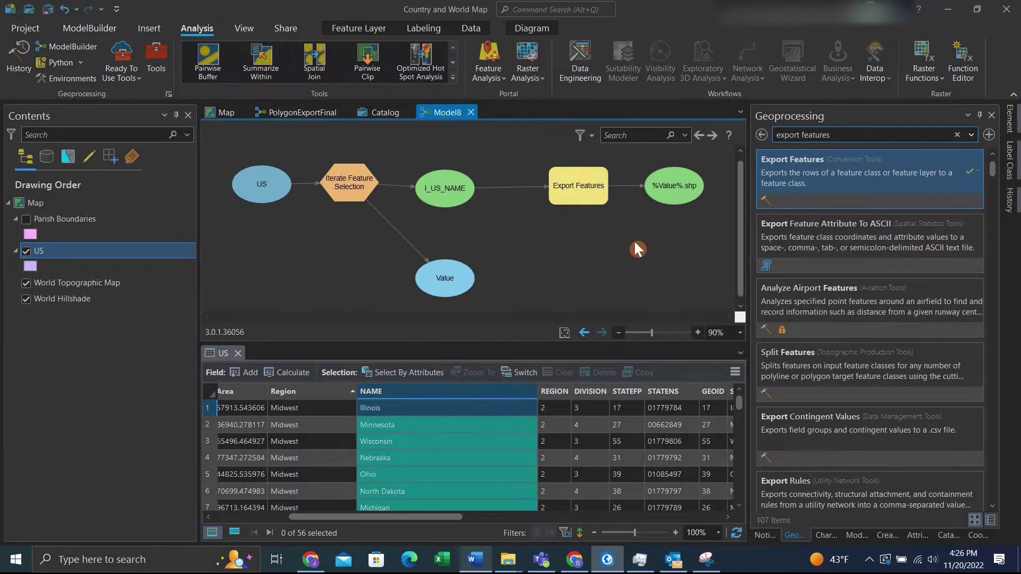
left_click(90, 23)
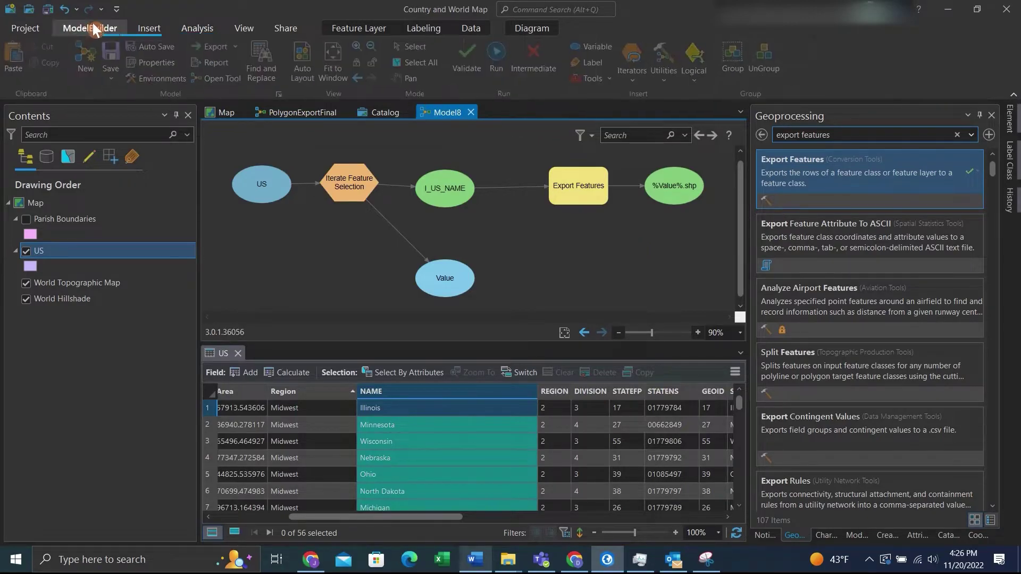
left_click(470, 59)
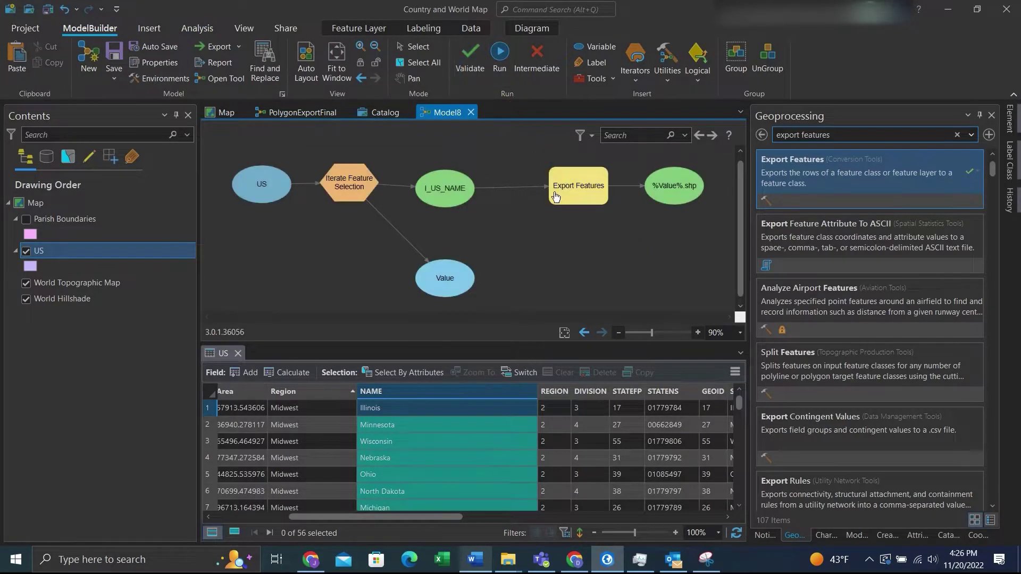
mouse_move(555, 202)
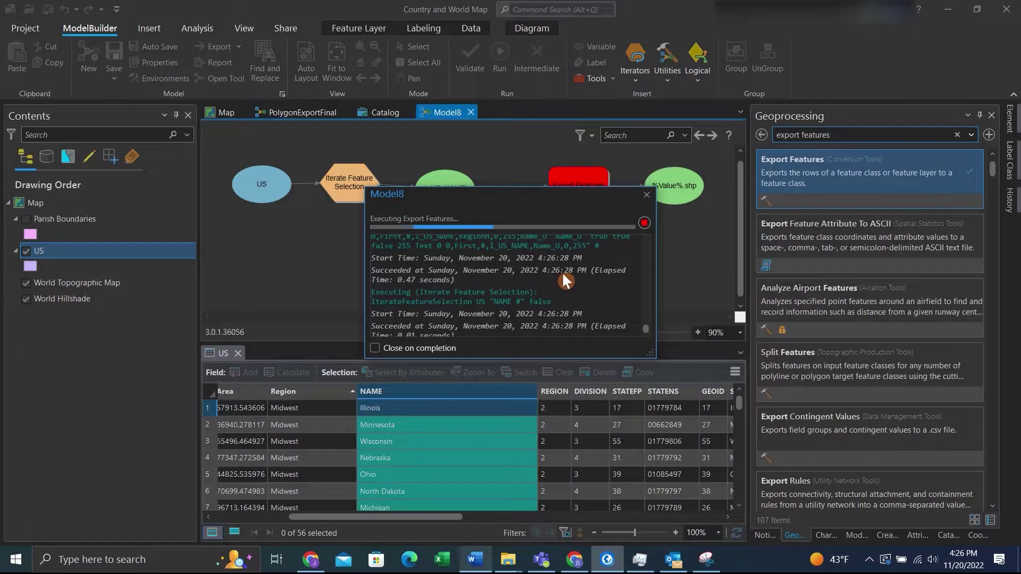
left_click(375, 348)
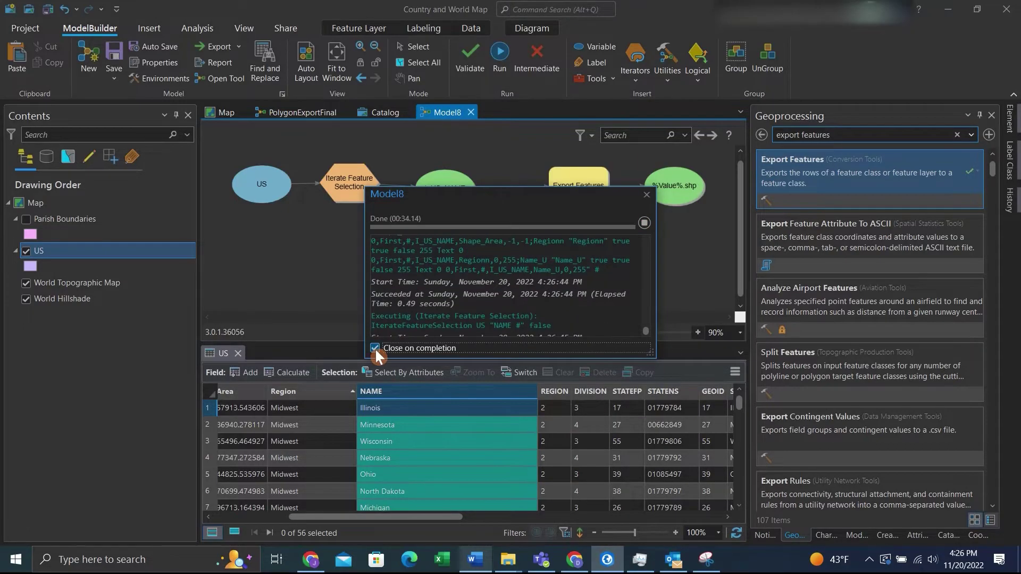
Step: Hide the US layer and add Alabama.shp from the refreshed States folder to the map
left_click(646, 193)
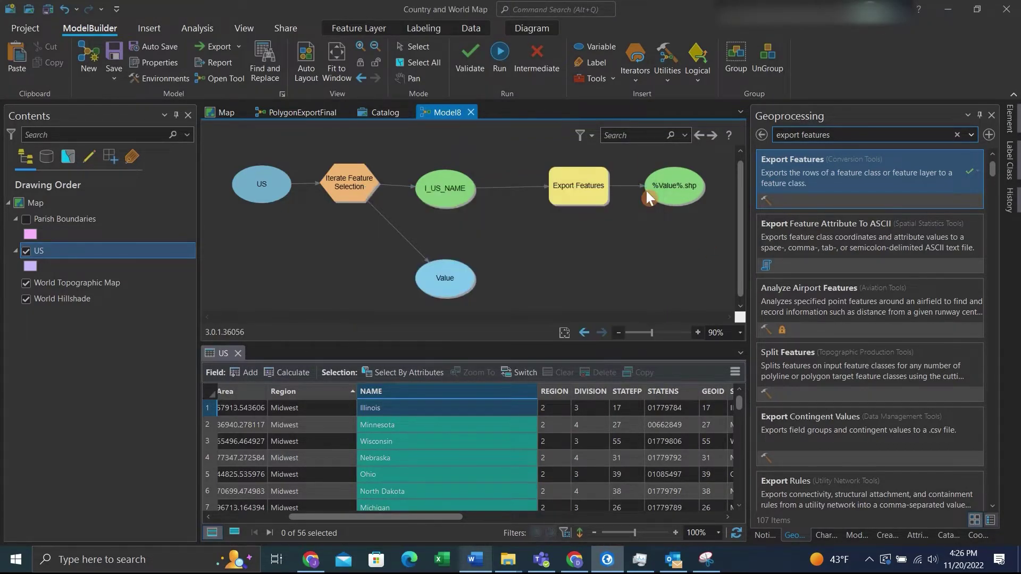
left_click(226, 113)
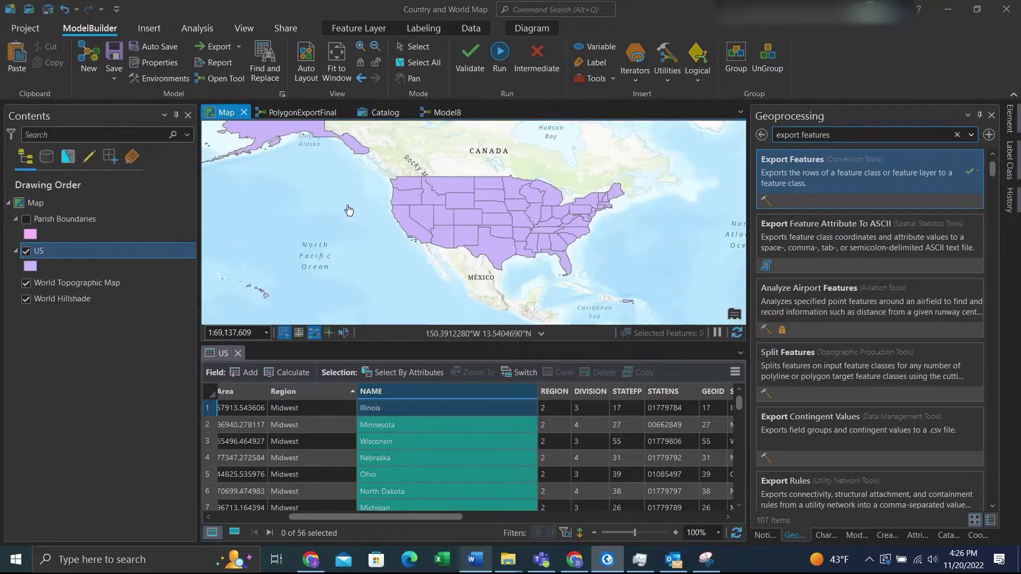
left_click(25, 251)
left_click(285, 54)
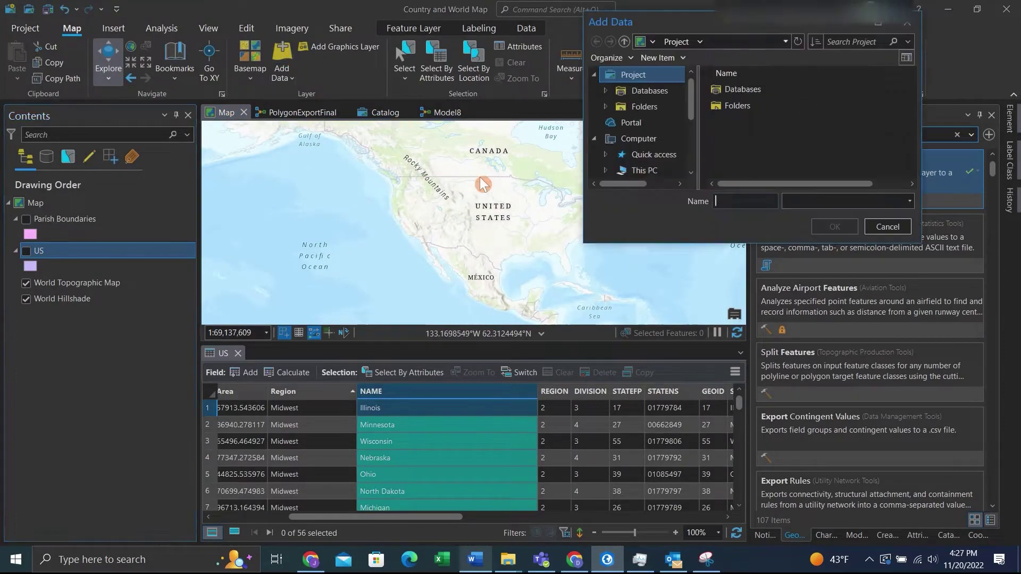
double_click(733, 89)
double_click(739, 92)
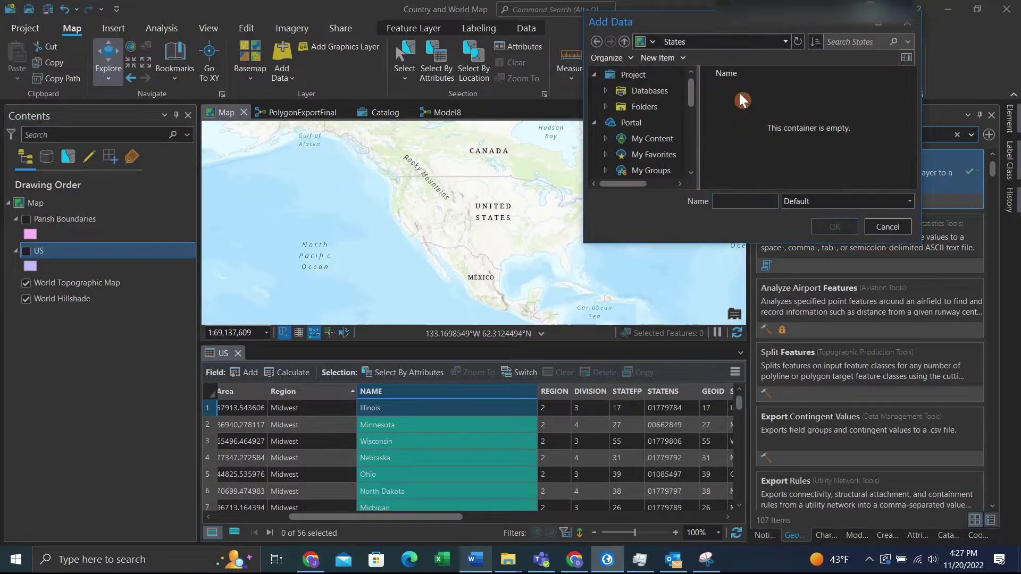
left_click(798, 41)
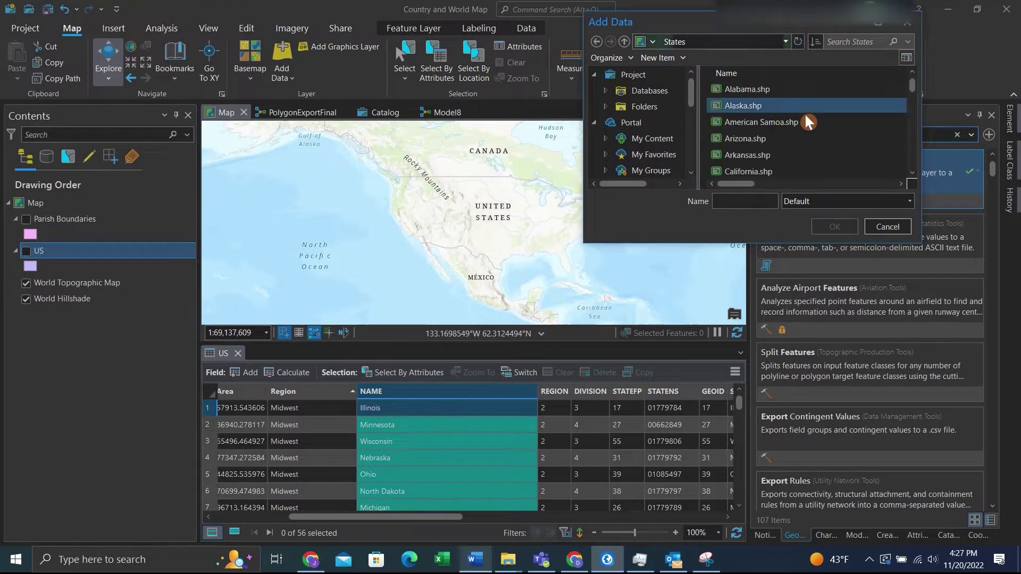
double_click(761, 88)
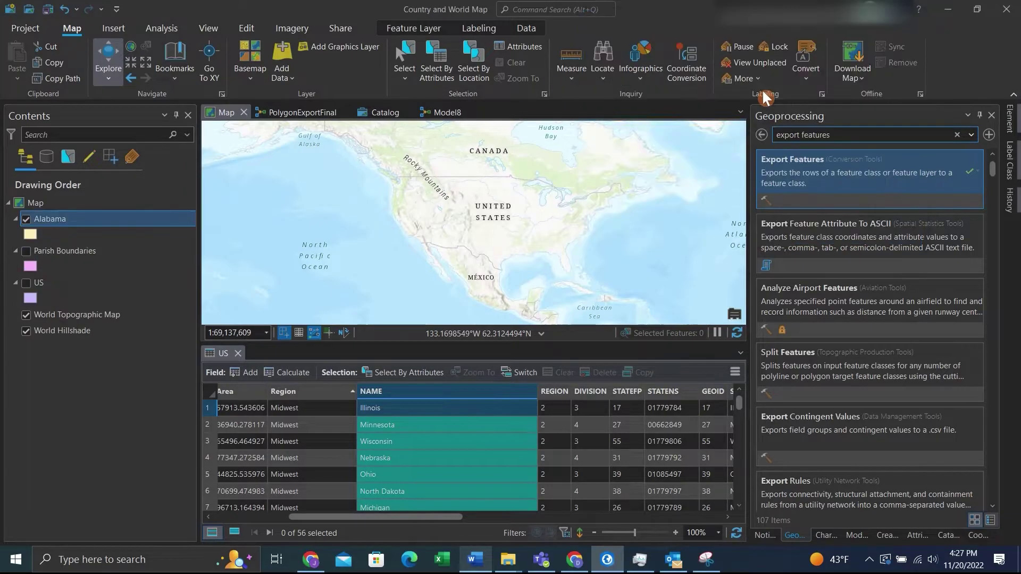
Step: Add Utah.shp from the States folder to the map
scroll(548, 242, "up", 5)
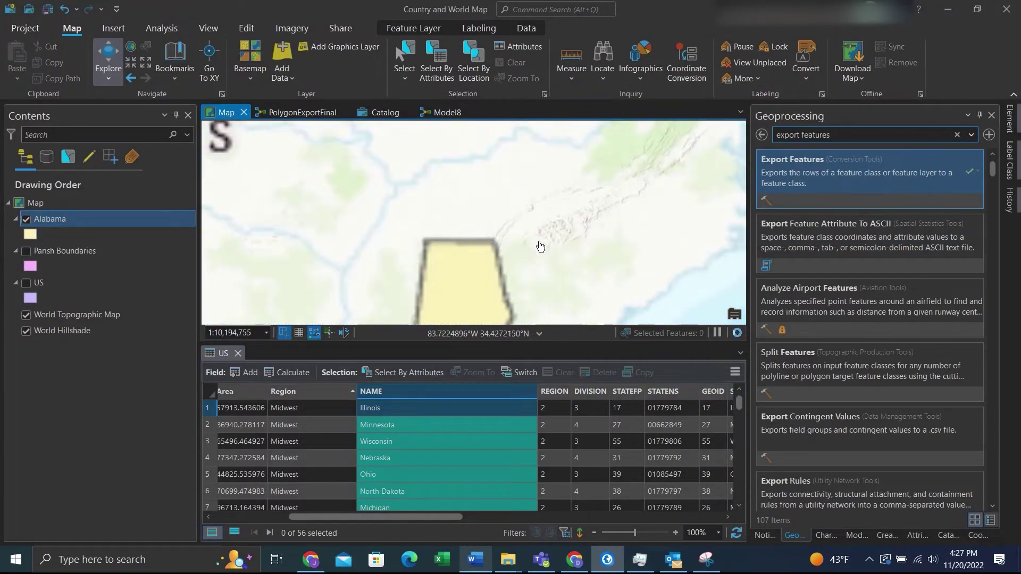
scroll(513, 265, "down", 3)
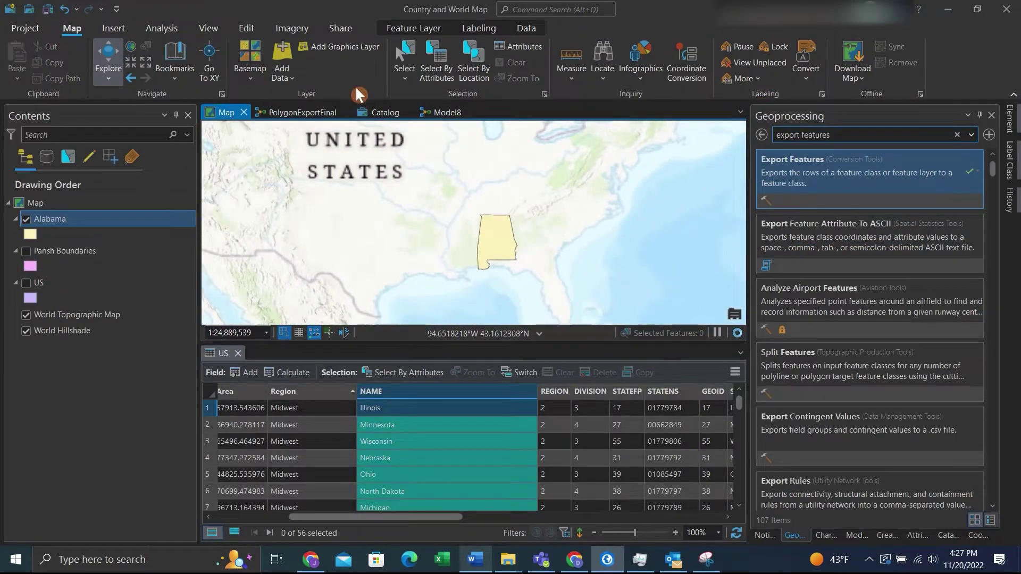
left_click(282, 56)
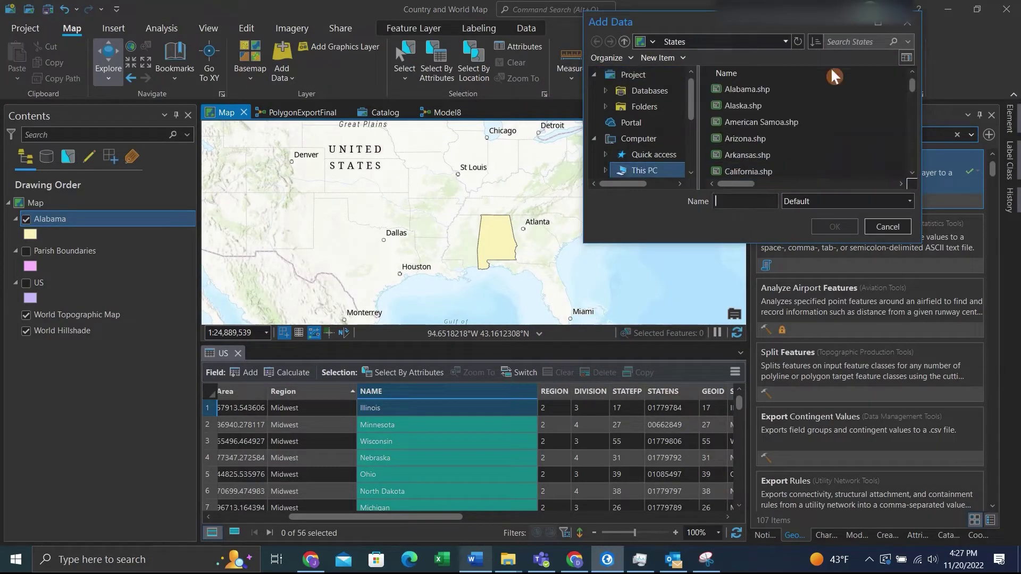
left_click(876, 23)
scroll(519, 175, "down", 3)
scroll(520, 179, "down", 7)
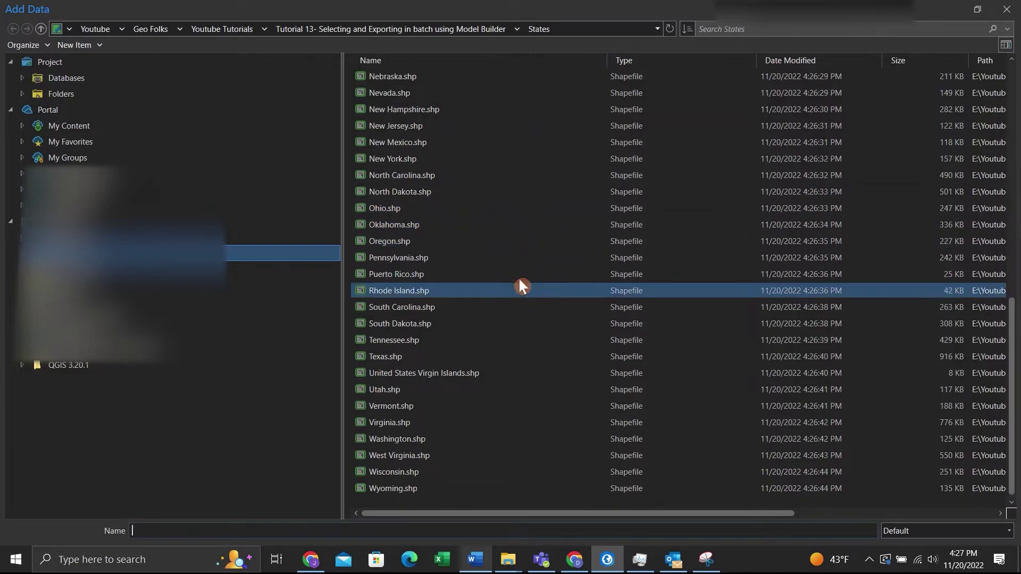
double_click(511, 387)
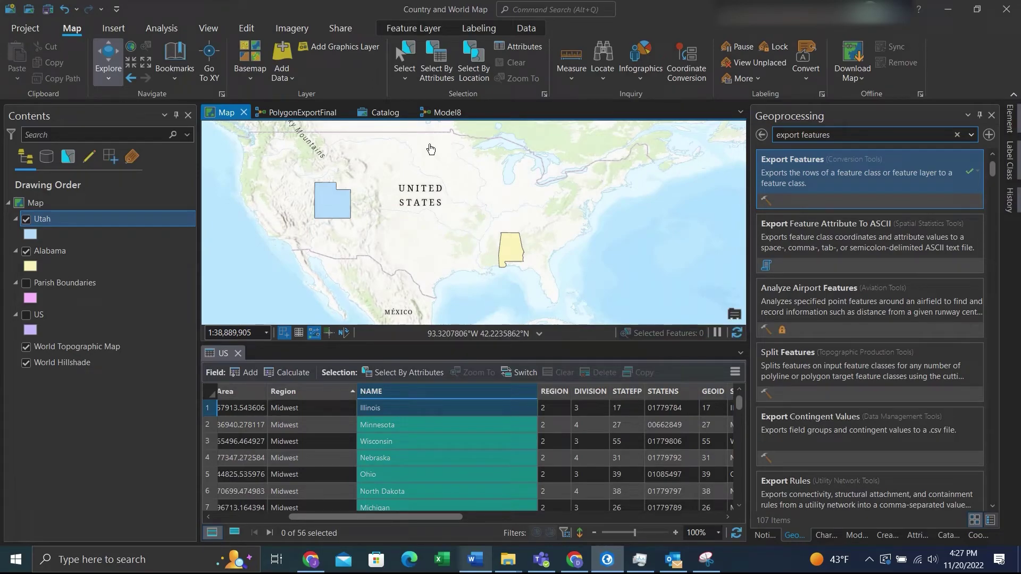
Step: Open the States folder in the Add Data browser and scroll through its shapefiles
scroll(378, 234, "up", 1)
scroll(378, 234, "down", 1)
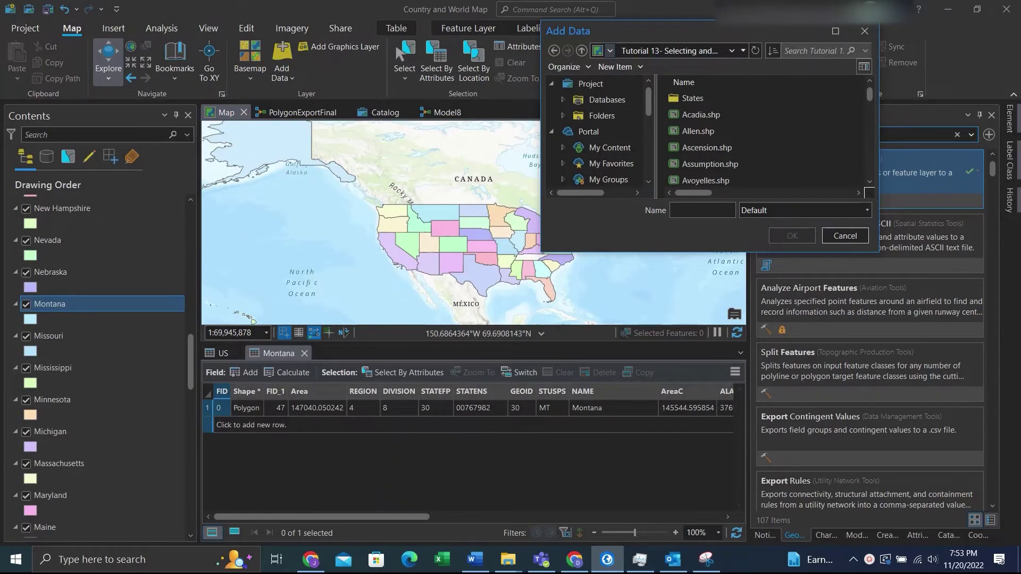
double_click(698, 97)
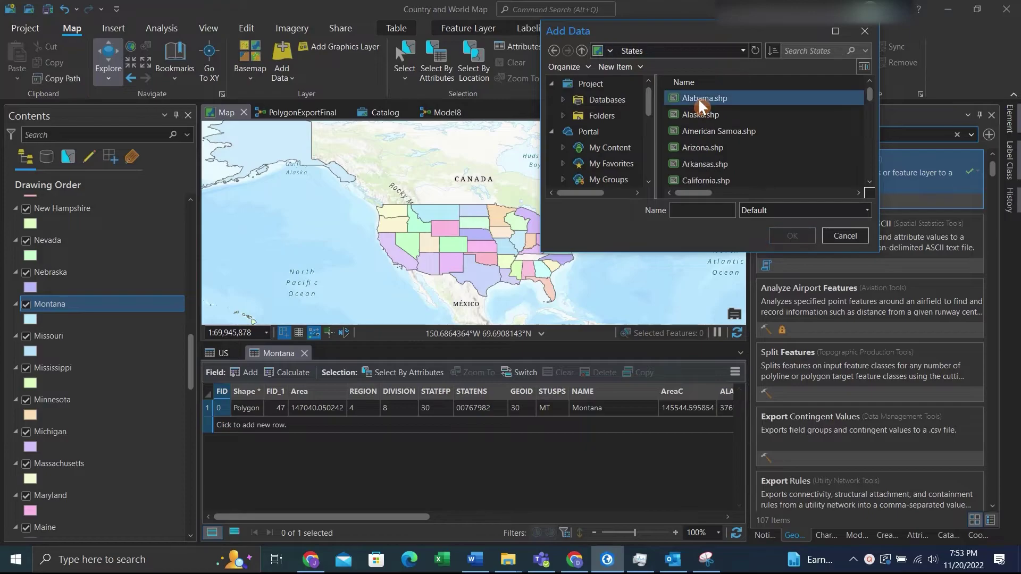
scroll(702, 104, "down", 2)
scroll(703, 109, "down", 1)
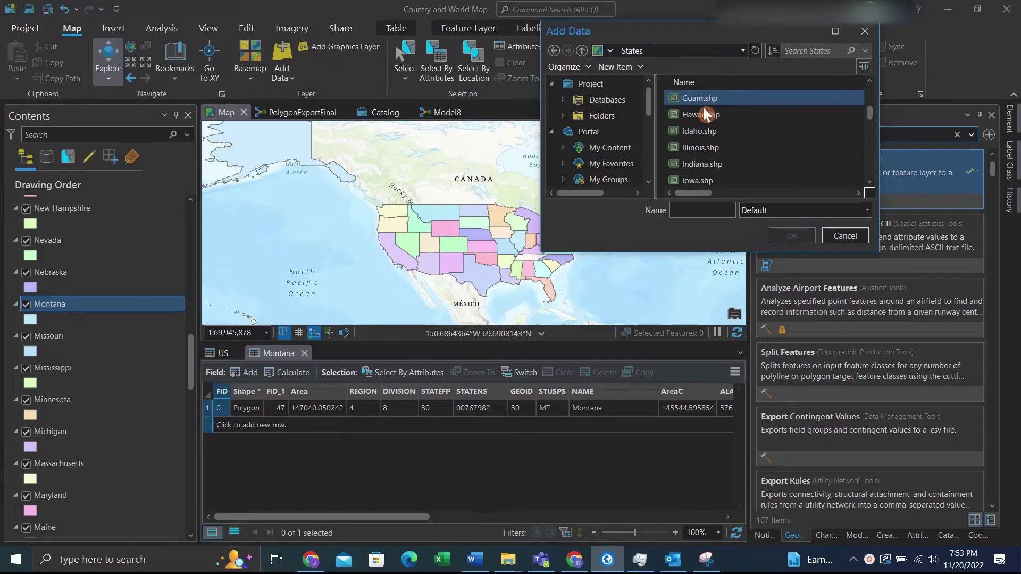
scroll(703, 105, "up", 3)
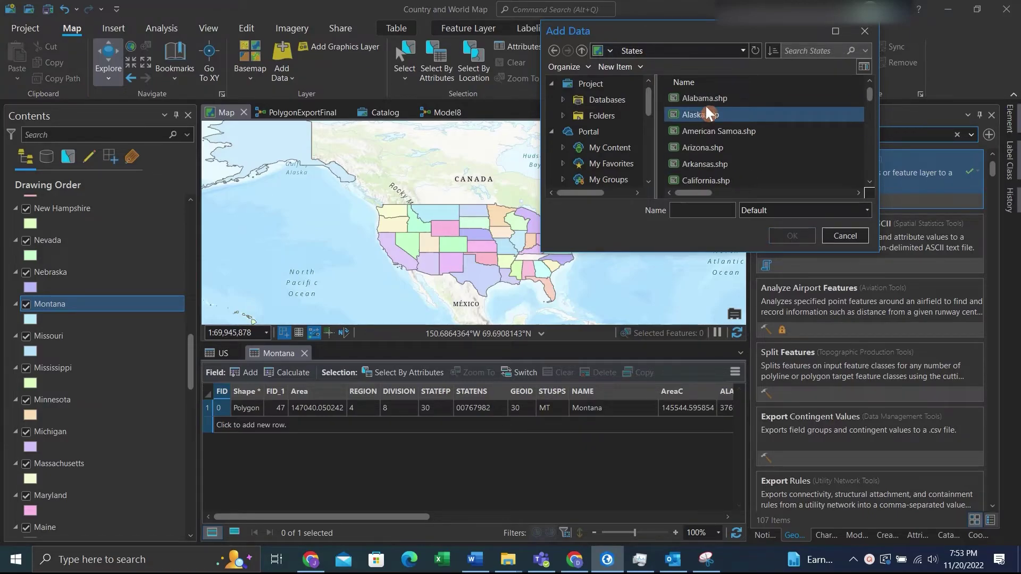
Step: Select every shapefile from Alabama.shp to Wyoming.shp, then cancel the browser
left_click(713, 98)
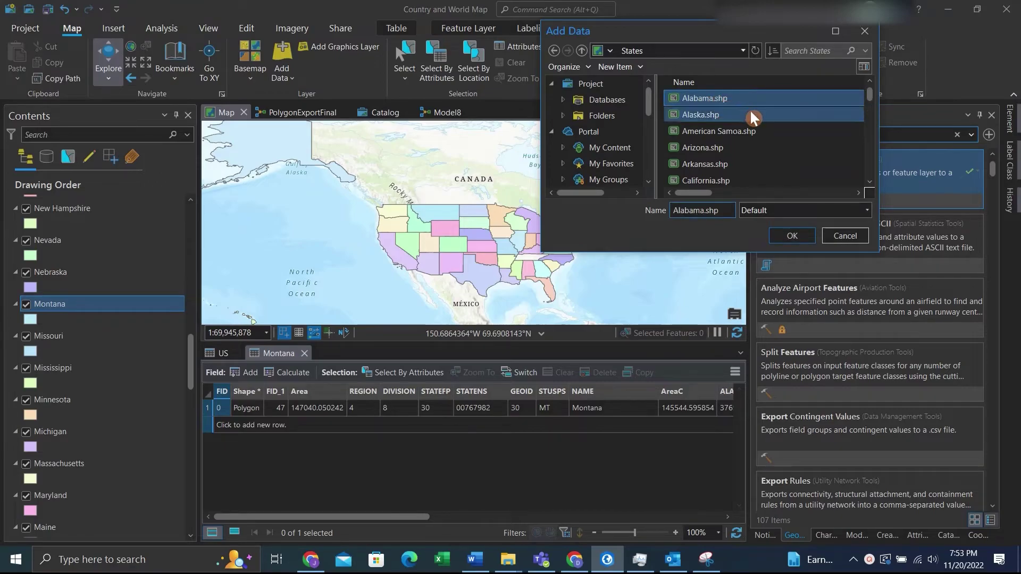
scroll(751, 112, "down", 10)
scroll(757, 123, "down", 8)
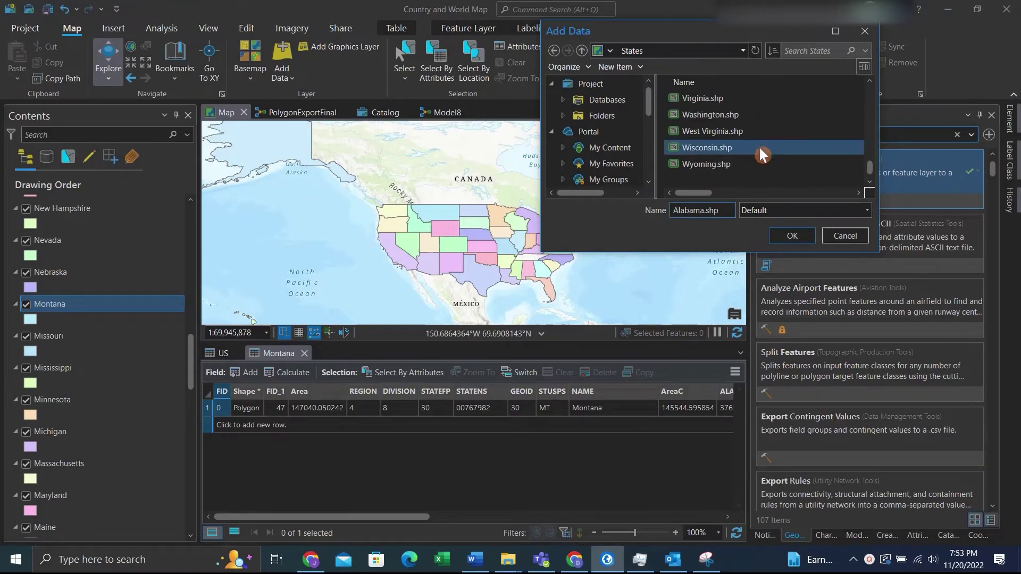
left_click(752, 165, "shift")
scroll(780, 154, "up", 11)
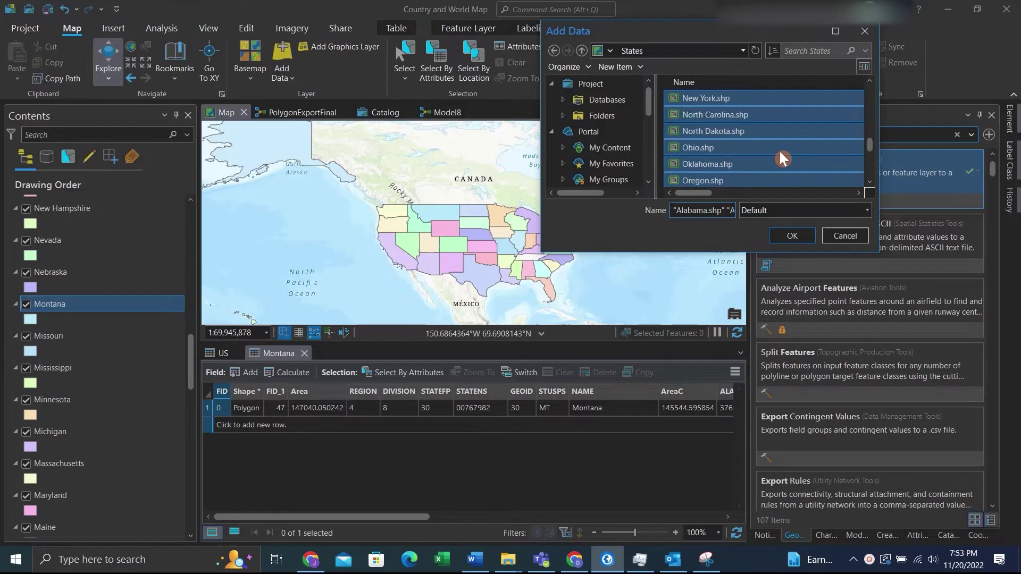
scroll(780, 149, "up", 5)
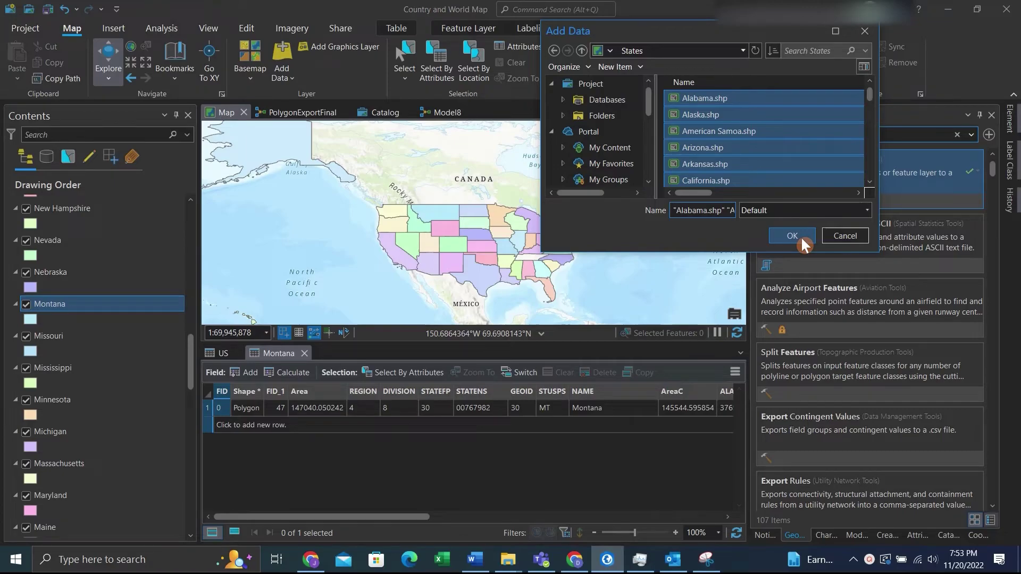
left_click(840, 236)
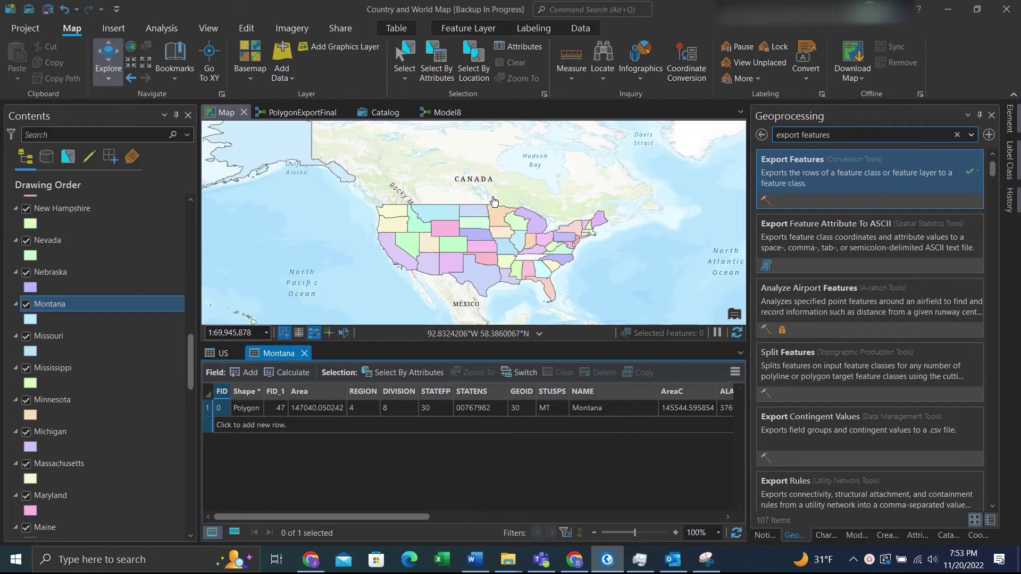
Step: Replace the Montana table with the Oregon layer's attribute table, showing its single Oregon record
left_click(304, 353)
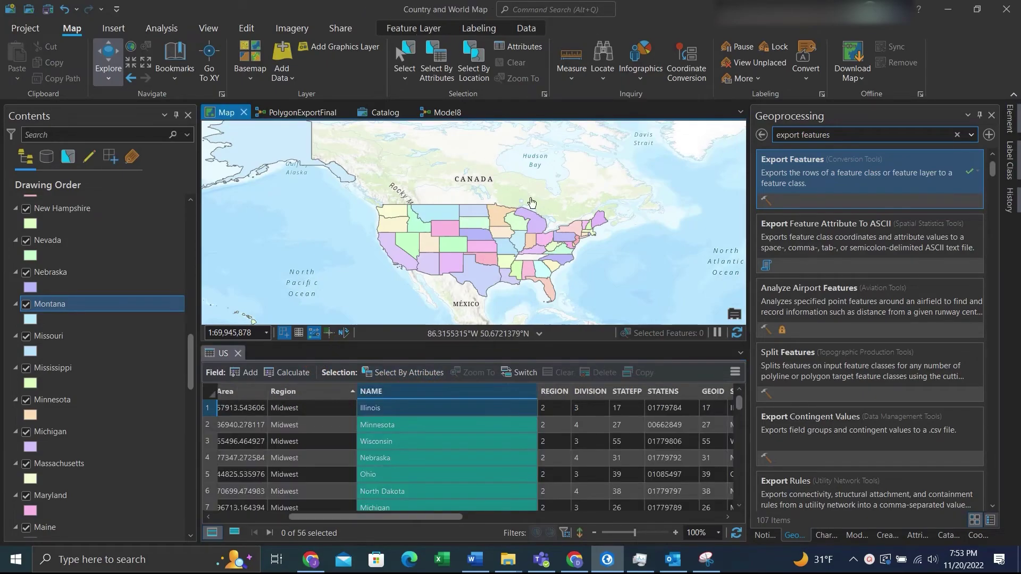
scroll(277, 255, "up", 2)
scroll(108, 225, "up", 5)
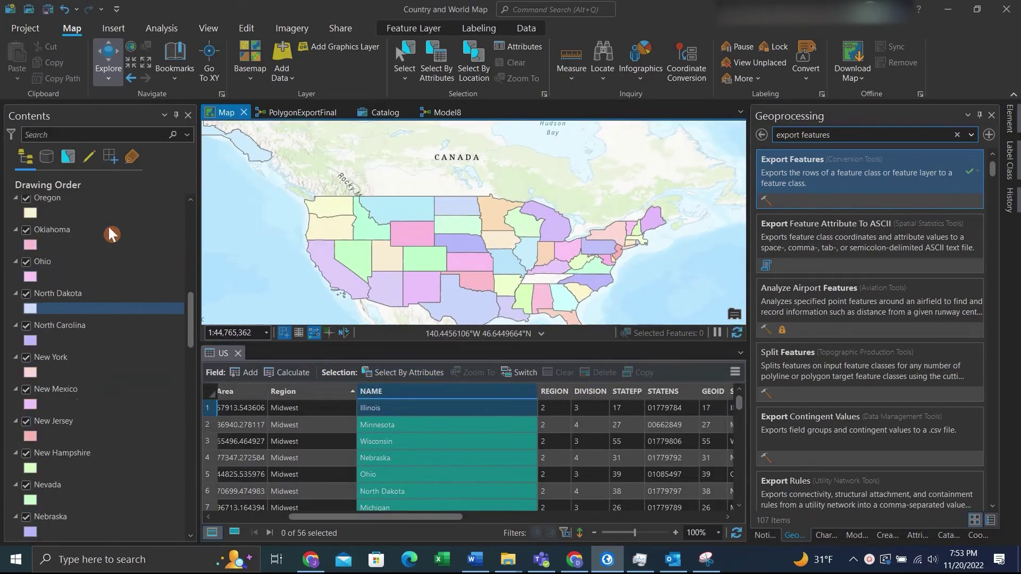
left_click(73, 234)
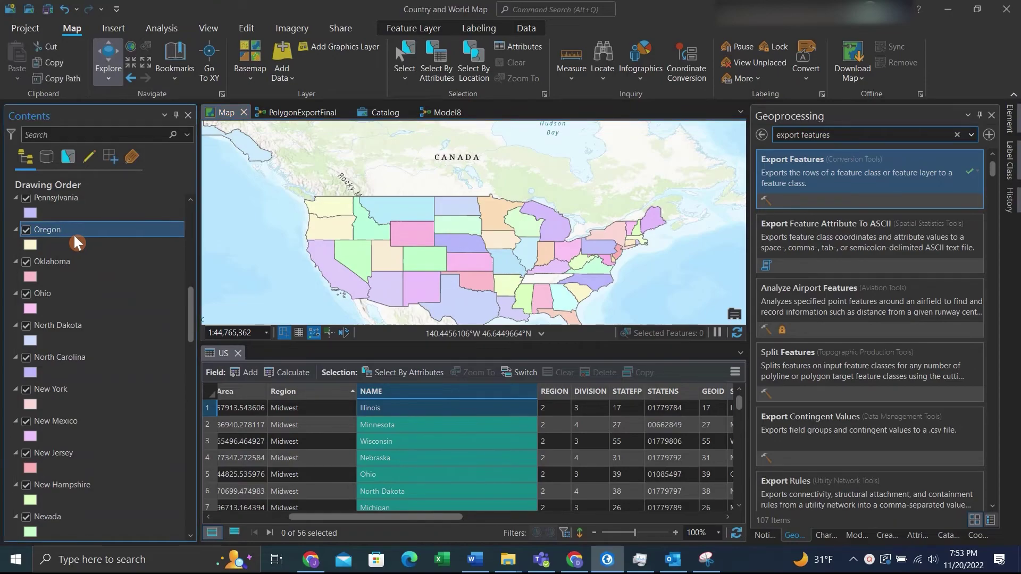
key("ctrl+t")
left_click_drag(471, 516, 323, 534)
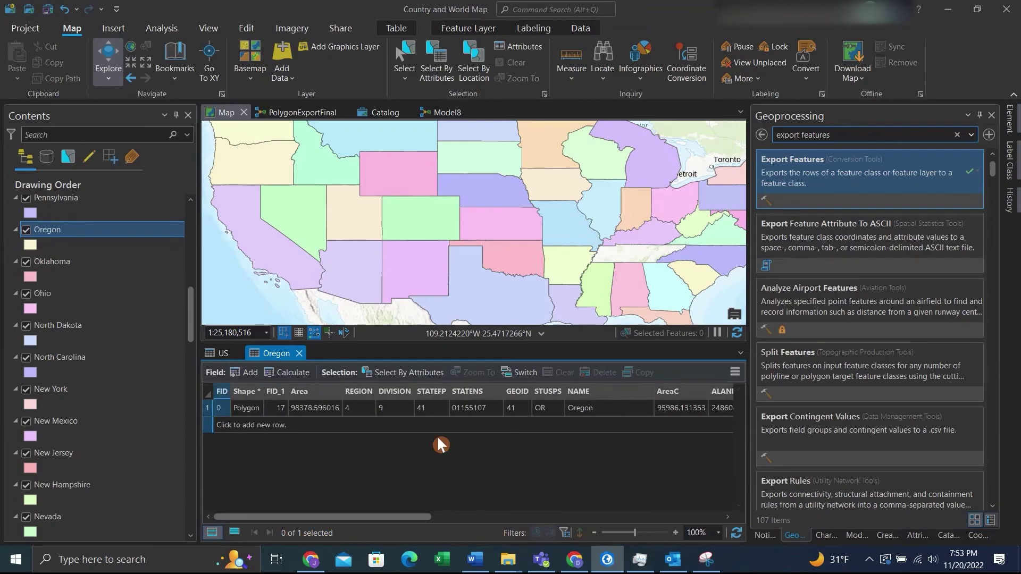